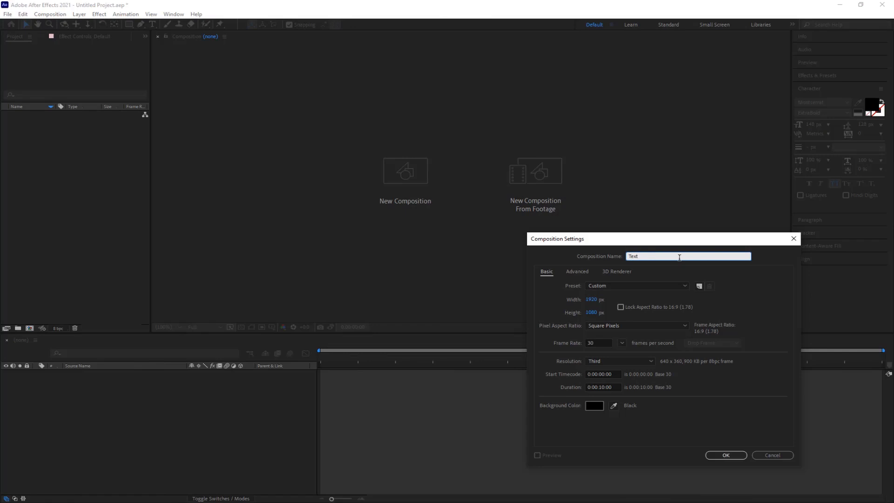
Create the 1920 x 1080 composition named Text and add a Montserrat ExtraBold text layer reading "Social".
left_click(724, 454)
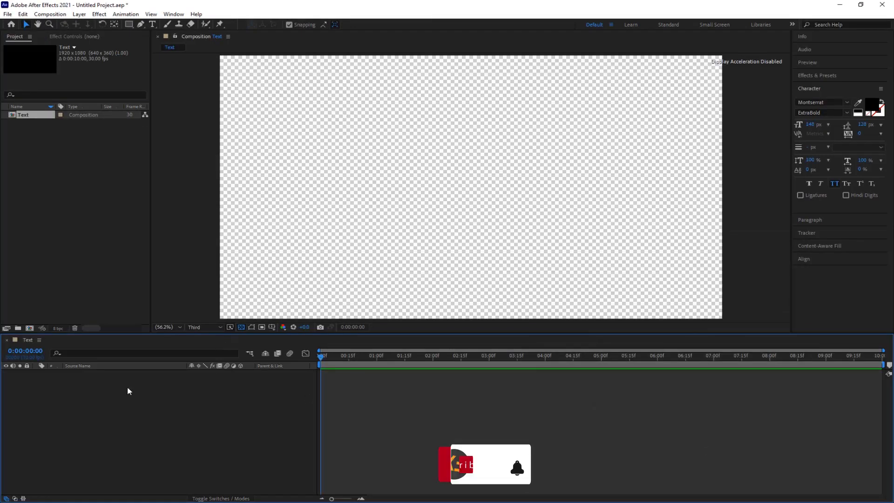
key("ctrl+t")
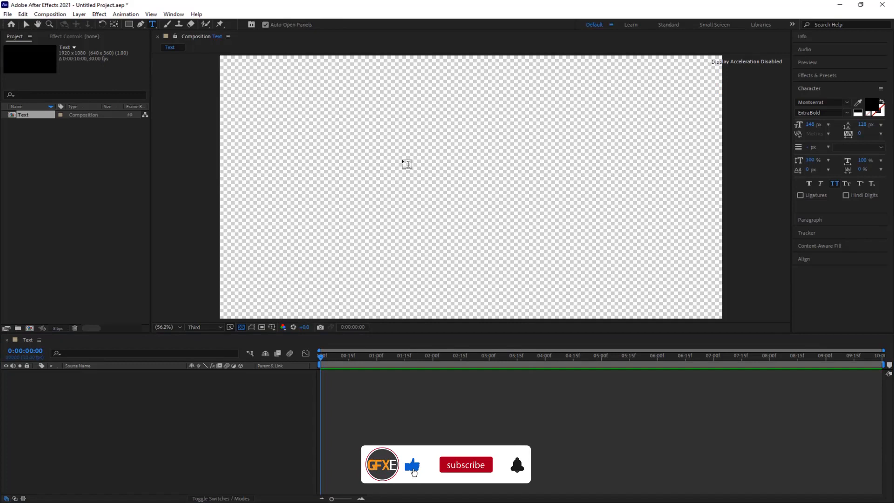
left_click(397, 181)
type("S")
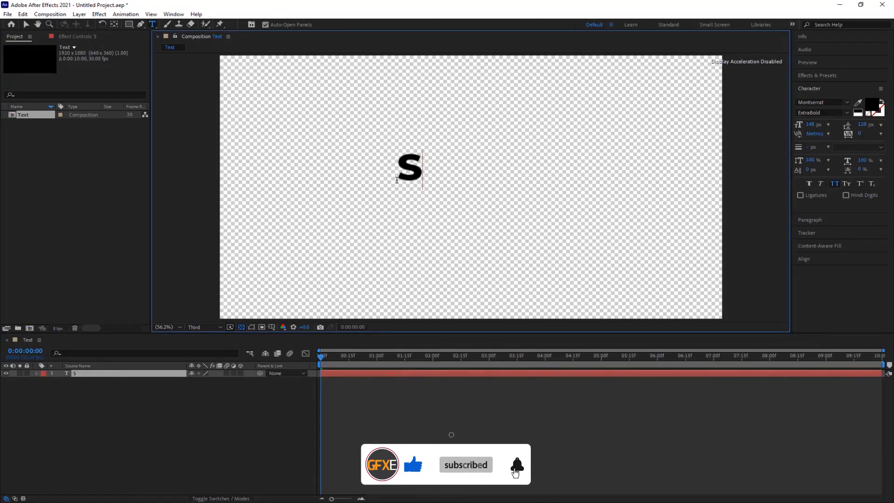
type("ocial")
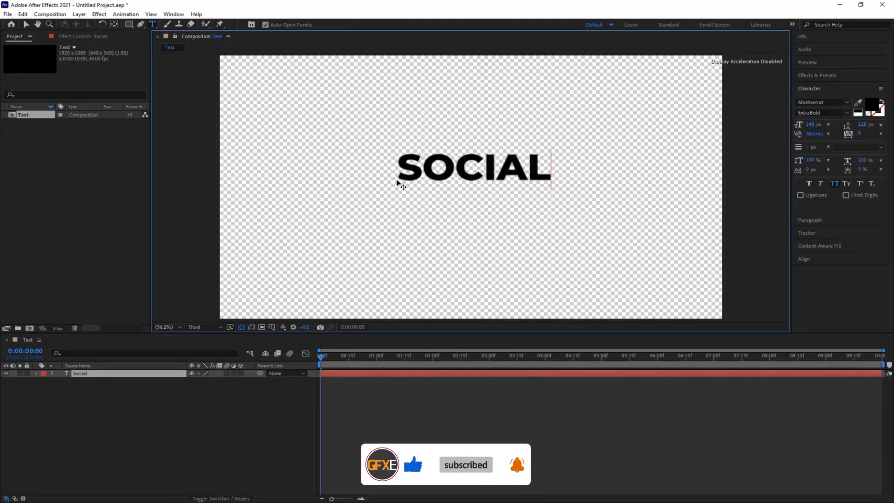
key("ctrl+Return")
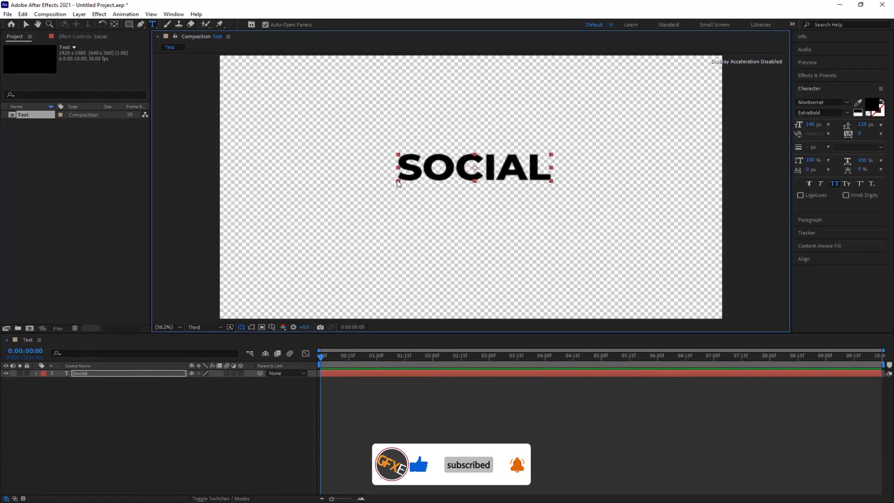
Center the text layer's anchor point and the layer in the composition, and show the Title/Action Safe guides.
key("ctrl+alt+Home")
key("ctrl+Home")
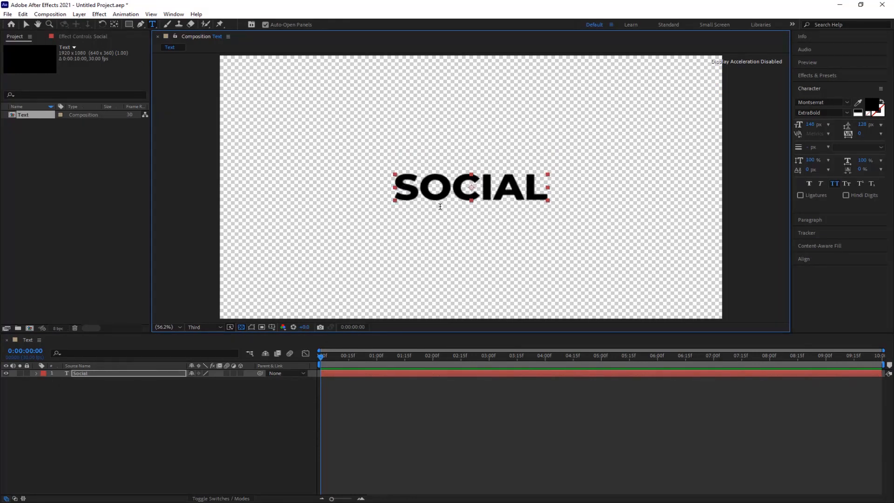
left_click(272, 326)
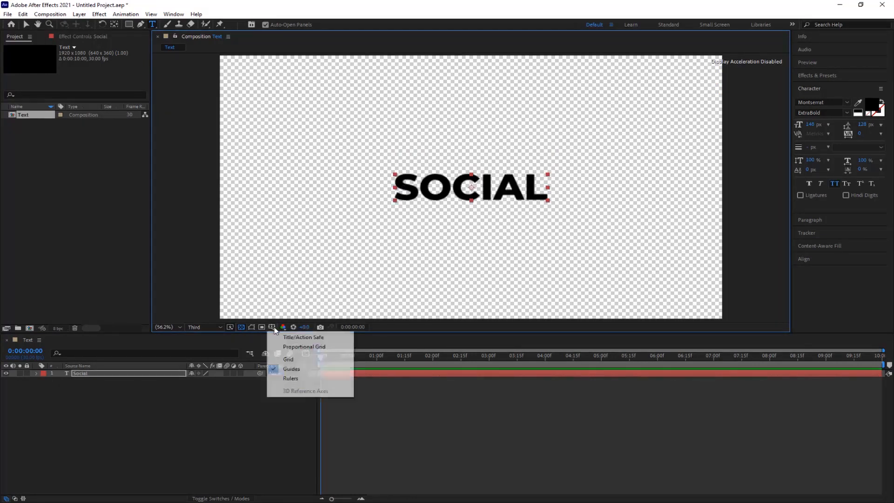
left_click(300, 337)
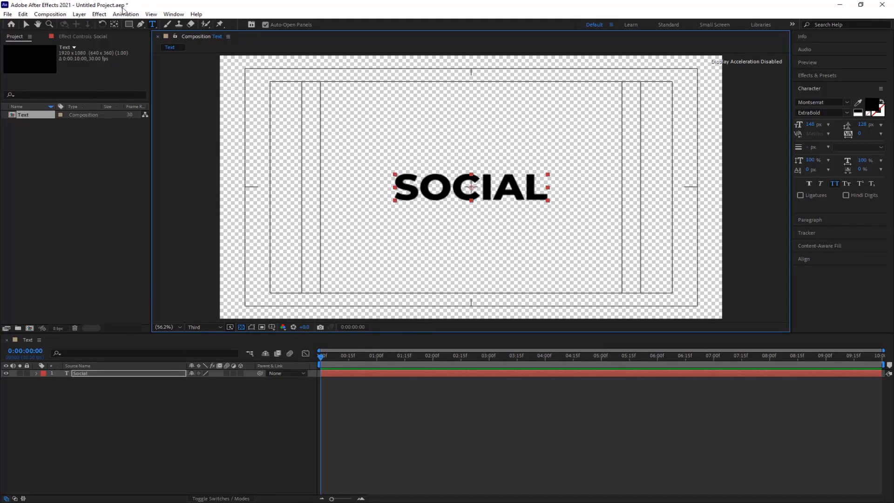
Crop the composition to a region of interest of about 761 x 191 px around the text, and re-center the text layer.
key("v")
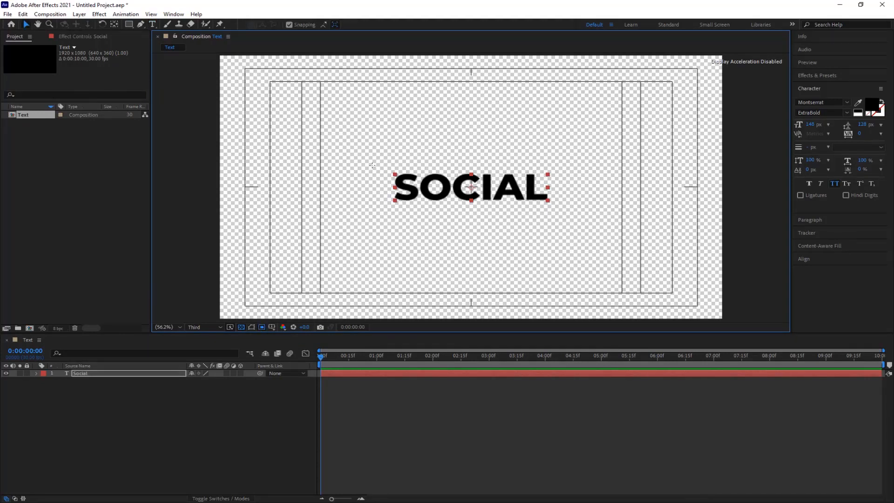
left_click_drag(373, 165, 572, 212)
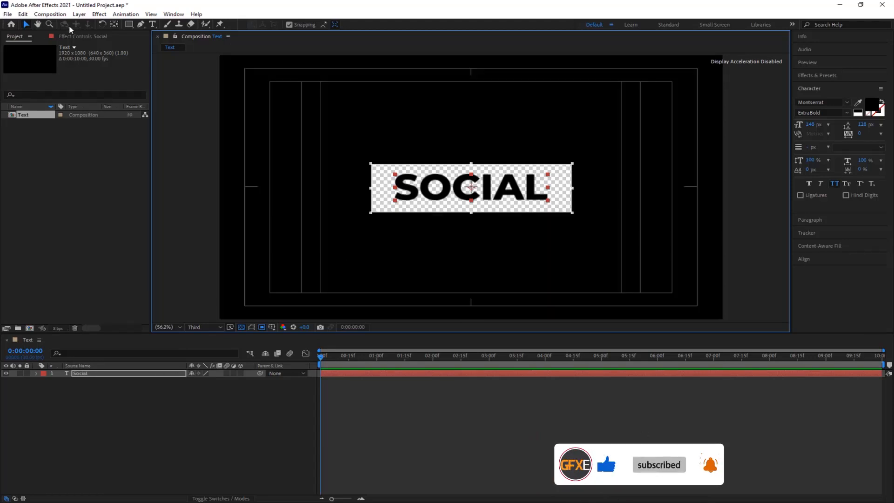
left_click(50, 14)
left_click(89, 65)
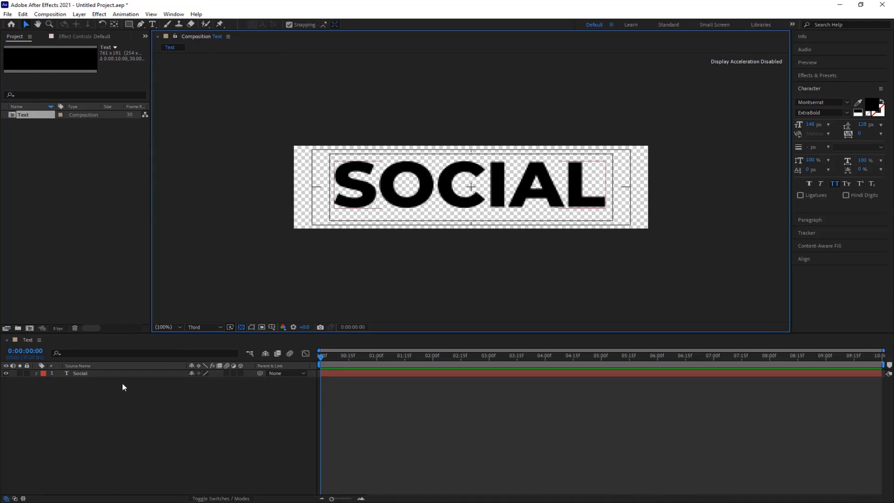
left_click(145, 374)
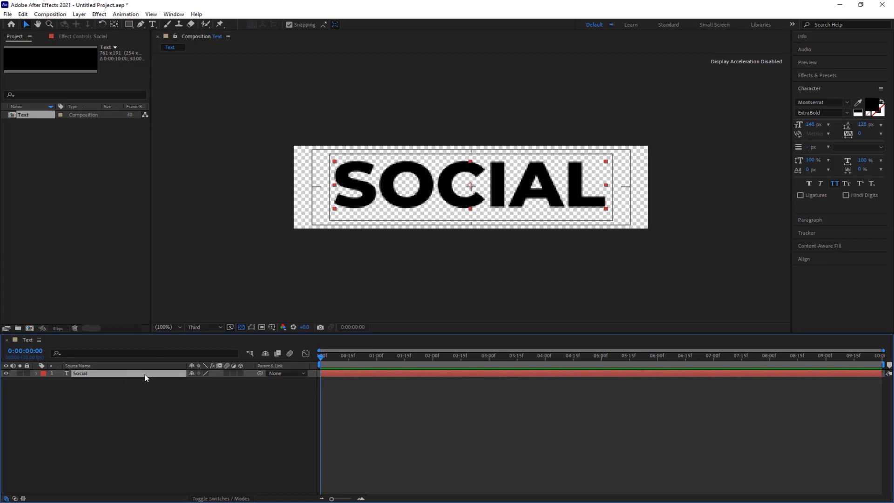
key("ctrl+Home")
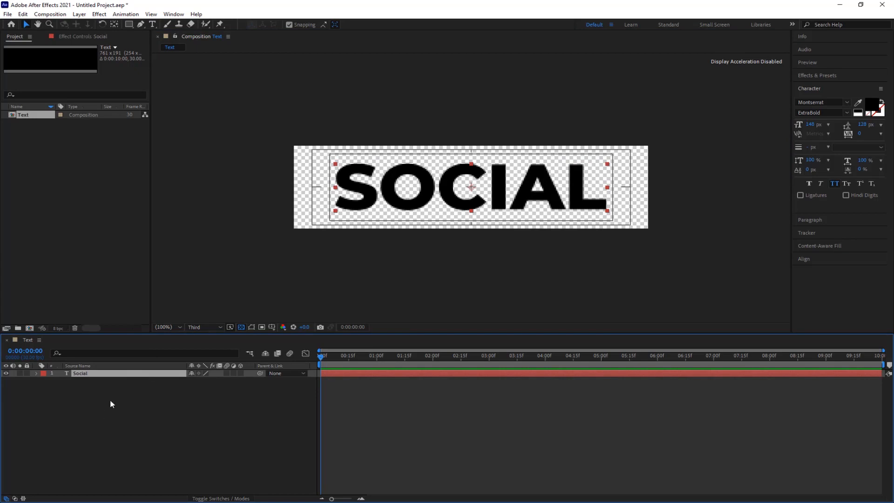
Add a white rectangle shape layer filling the whole composition and place it below the Social text layer.
left_click(150, 421)
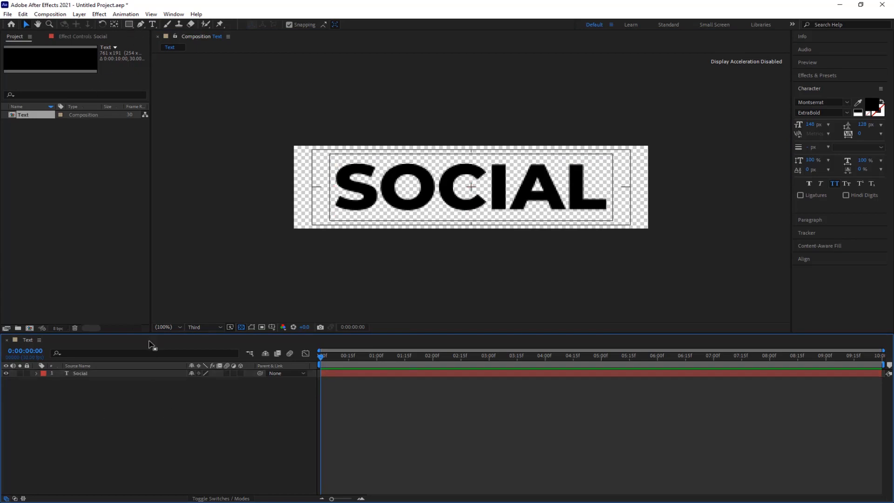
double_click(130, 24)
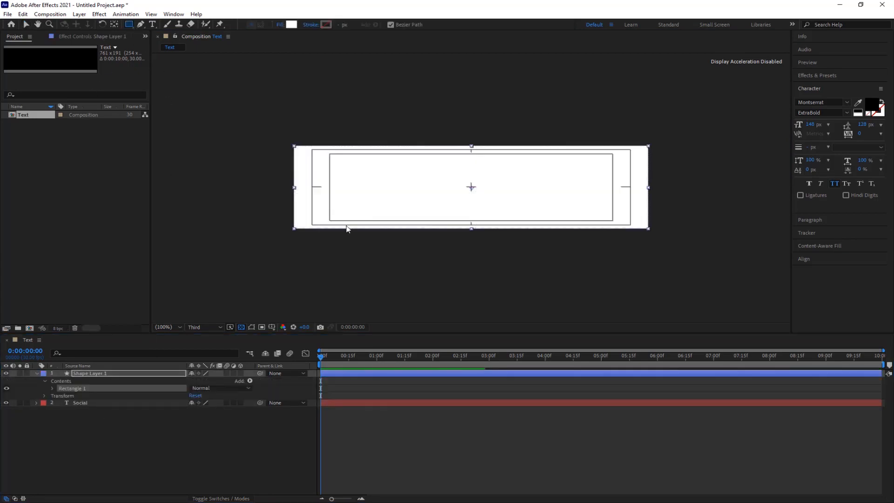
left_click_drag(150, 374, 147, 427)
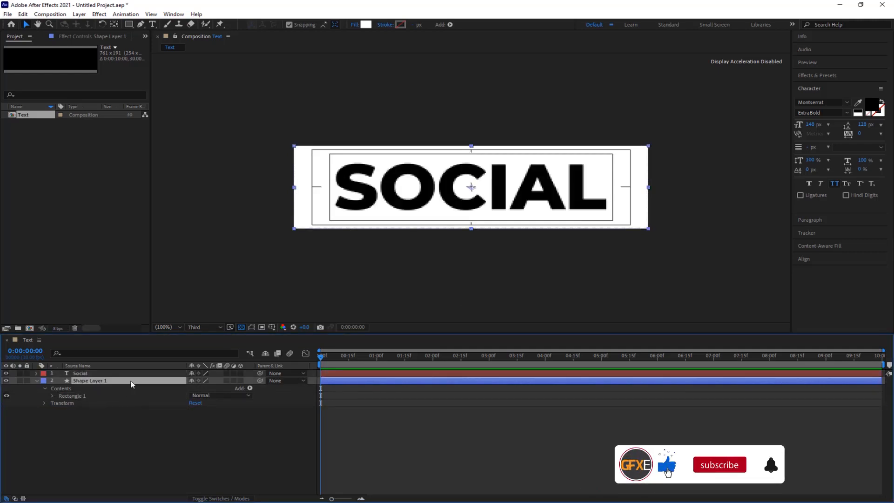
Rename the rectangle shape layer as BG and collapse its properties.
key("Return")
type("BG")
key("Return")
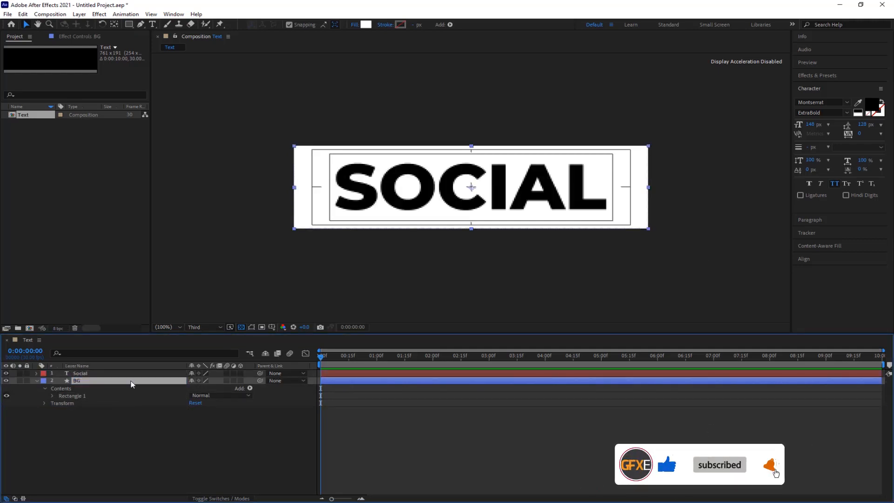
left_click(128, 412)
left_click(36, 380)
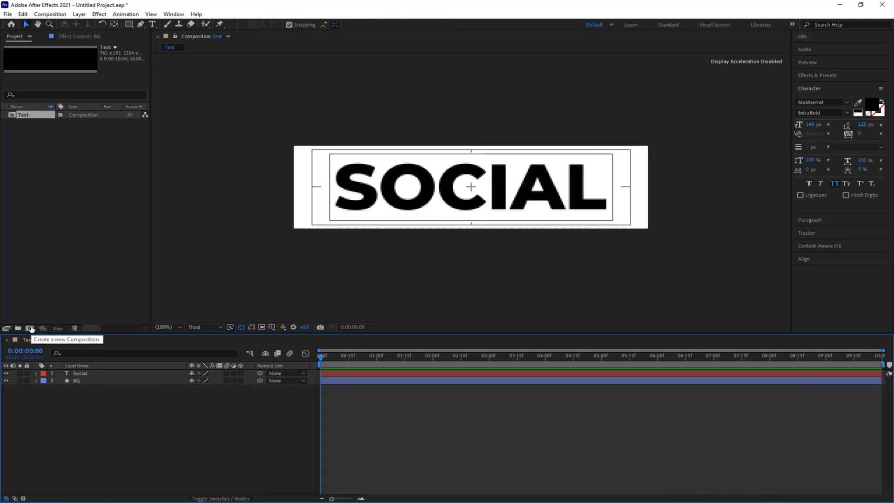
Create a 1920 x 1080, 30 fps, 10-second composition named Main Comp and turn off its transparency grid.
left_click(30, 328)
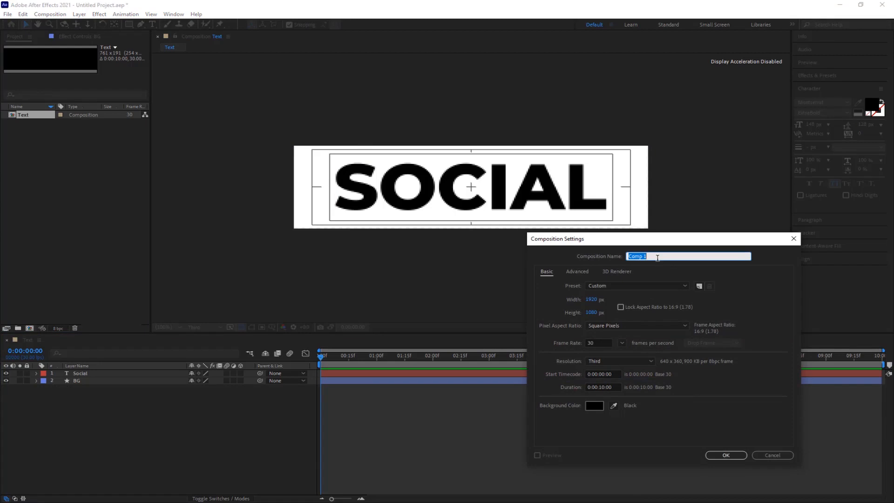
type("Main")
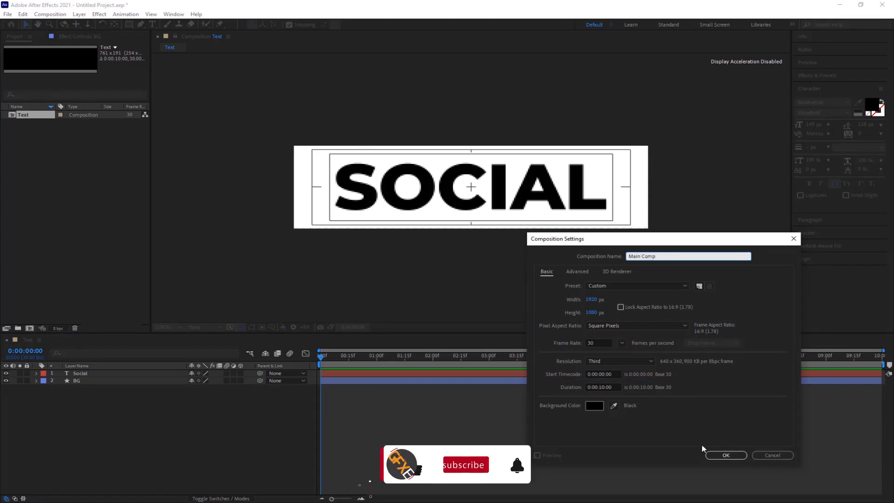
left_click(725, 455)
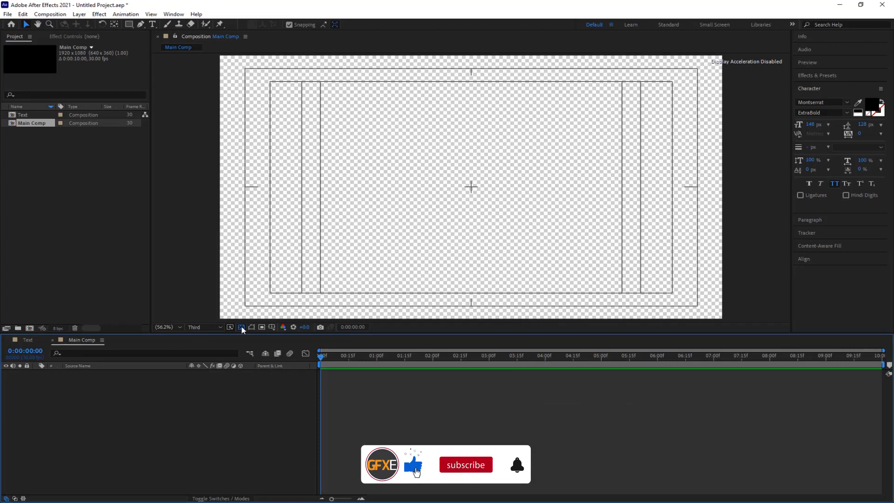
left_click(241, 327)
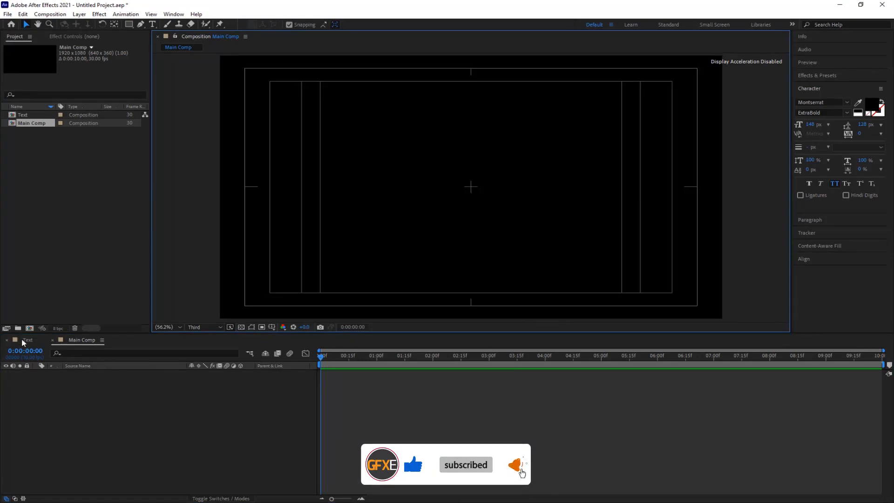
Close the Text composition's timeline and add the Text composition as a layer in Main Comp.
left_click(8, 342)
left_click(7, 342)
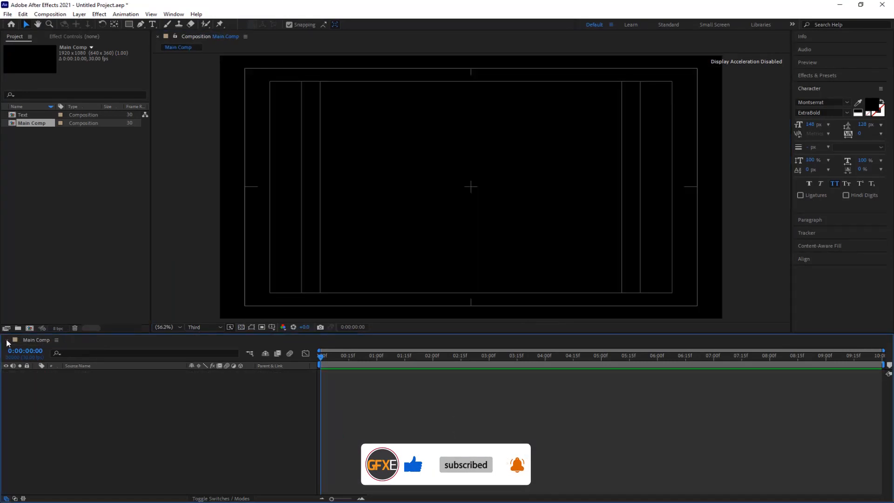
left_click_drag(24, 114, 133, 446)
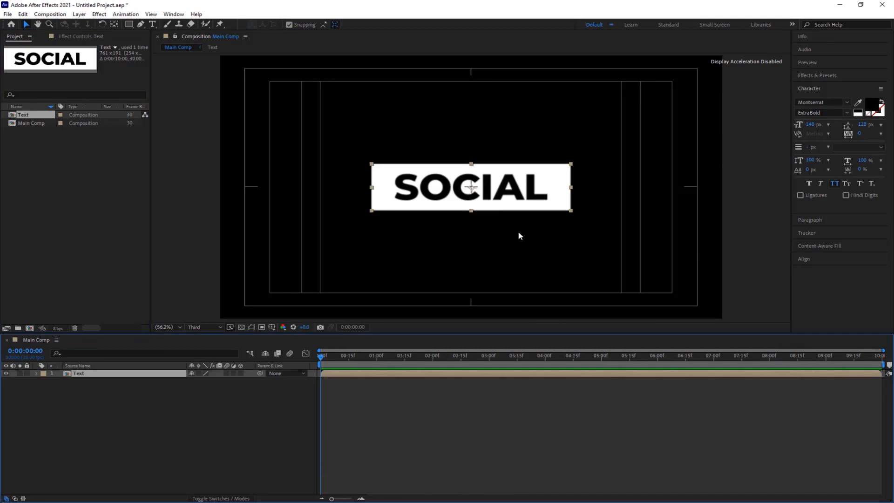
Apply the Mesh Warp effect to the Text layer with 3 rows and 5 columns.
key("ctrl+space")
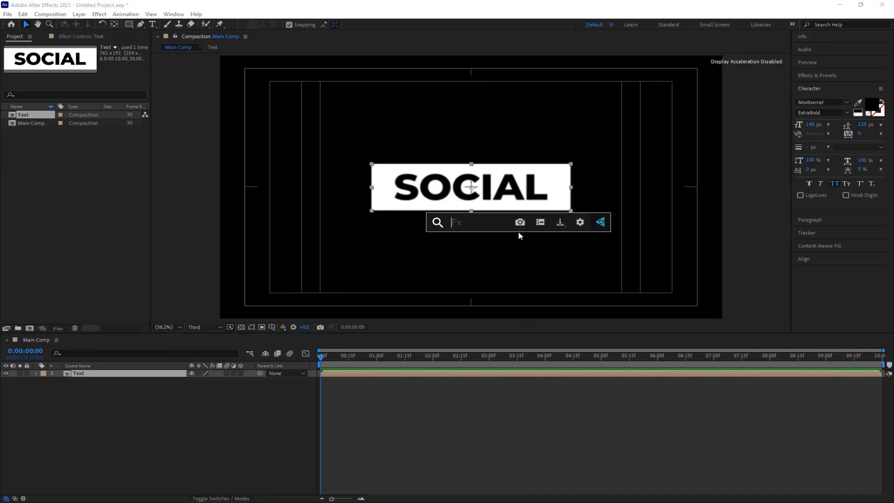
type("mesh")
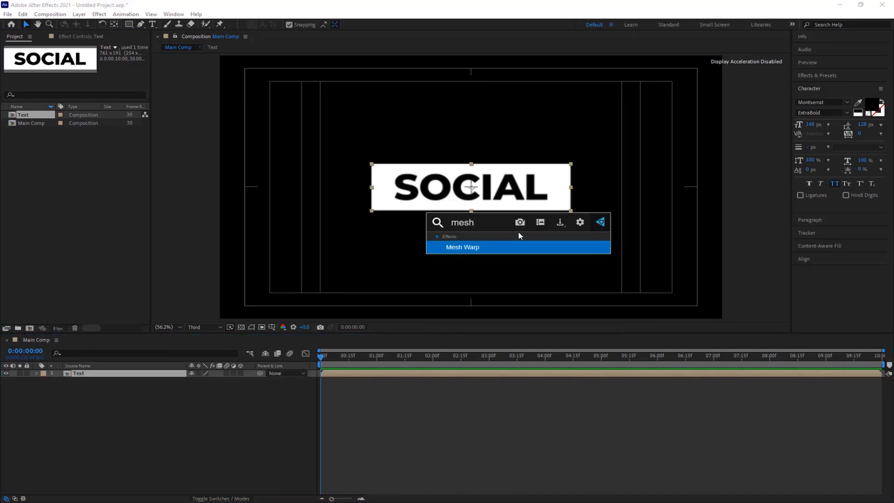
left_click(473, 248)
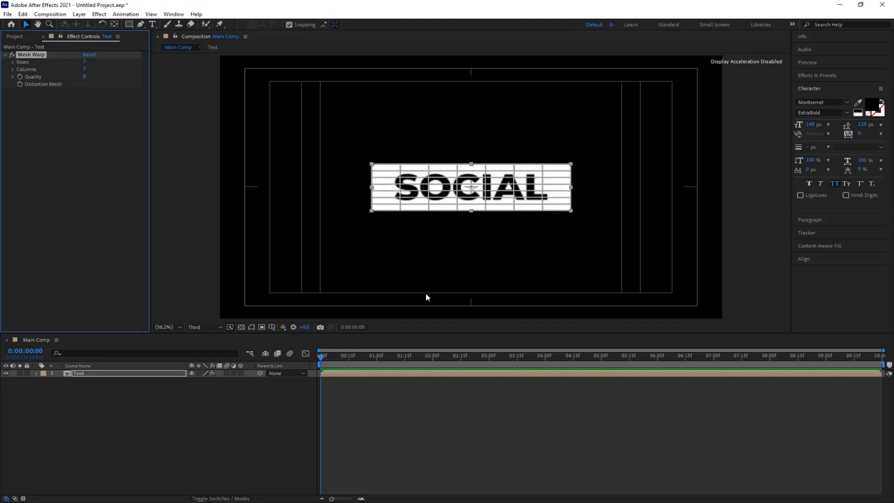
left_click(84, 62)
type("3")
key("Return")
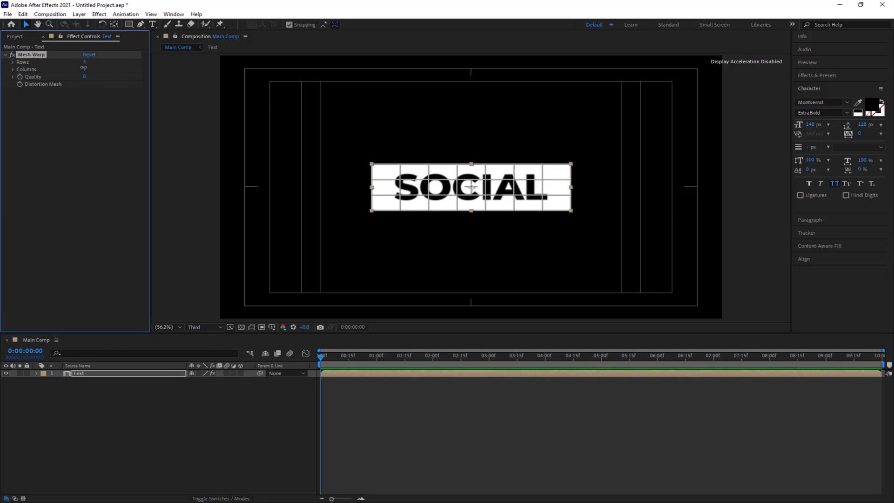
left_click(84, 69)
type("5")
key("Return")
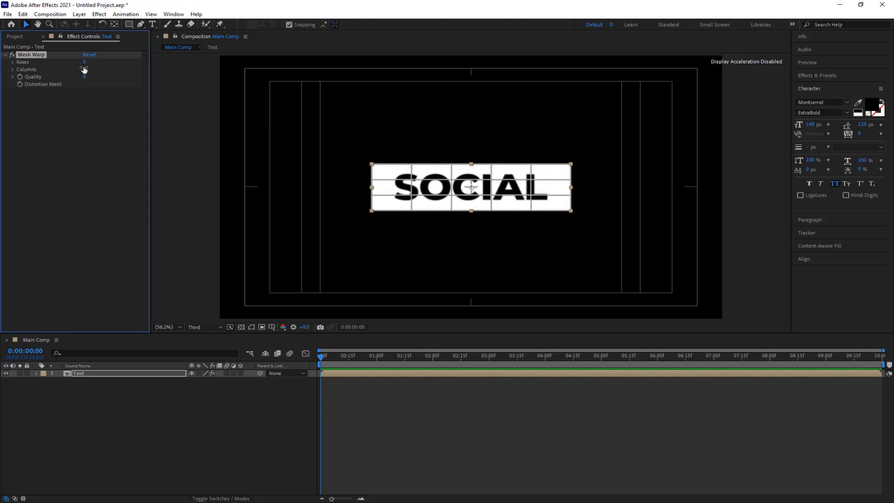
left_click(124, 439)
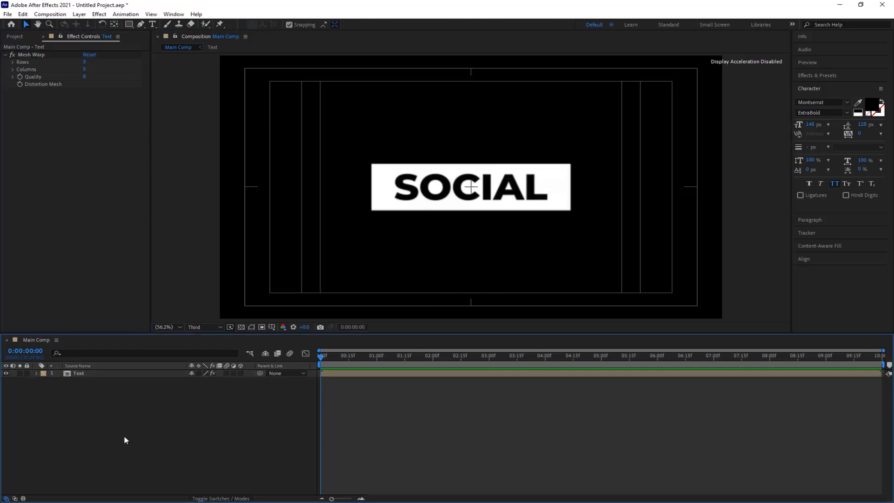
Open the nested Text composition and apply the Motion Tile effect to the Social text layer.
double_click(104, 375)
left_click(97, 372)
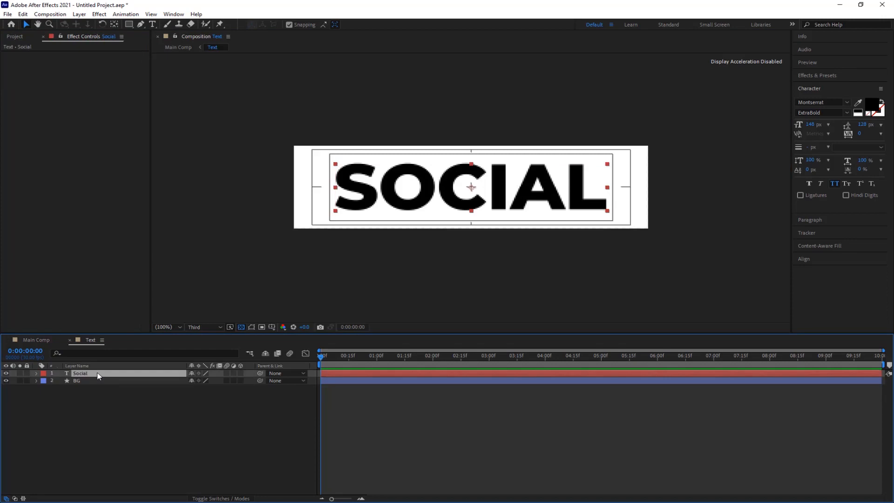
key("ctrl+space")
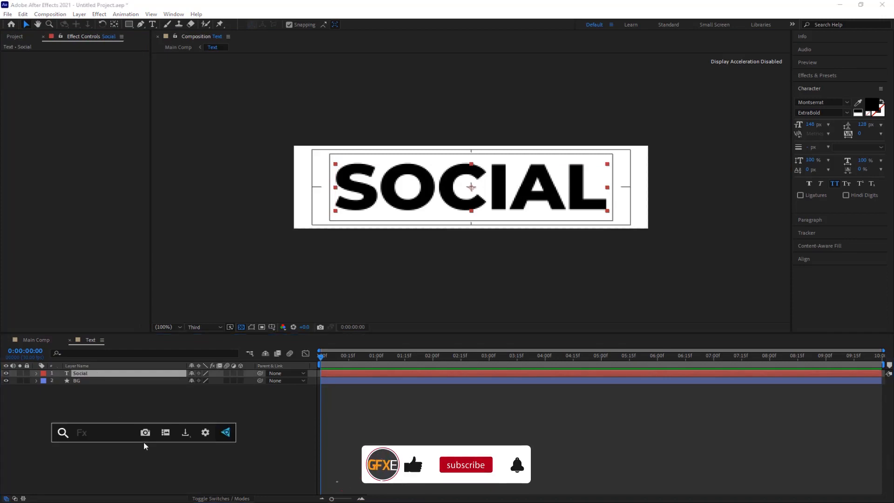
type("motion")
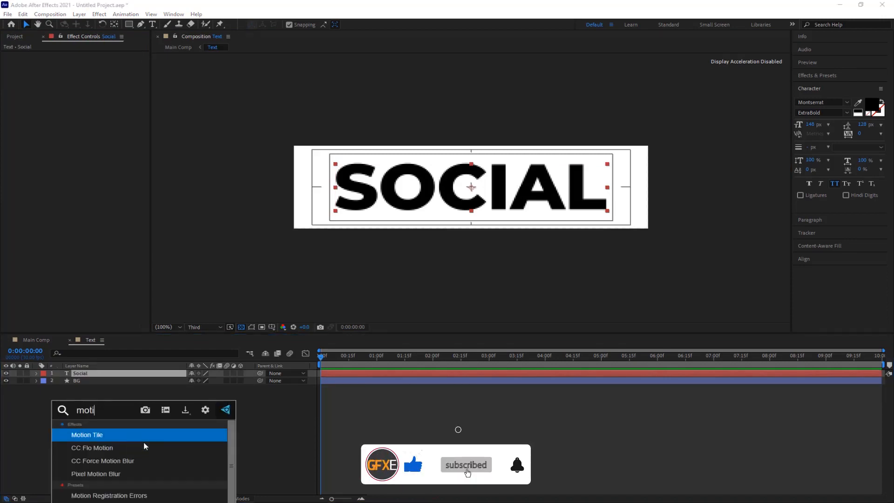
left_click(122, 439)
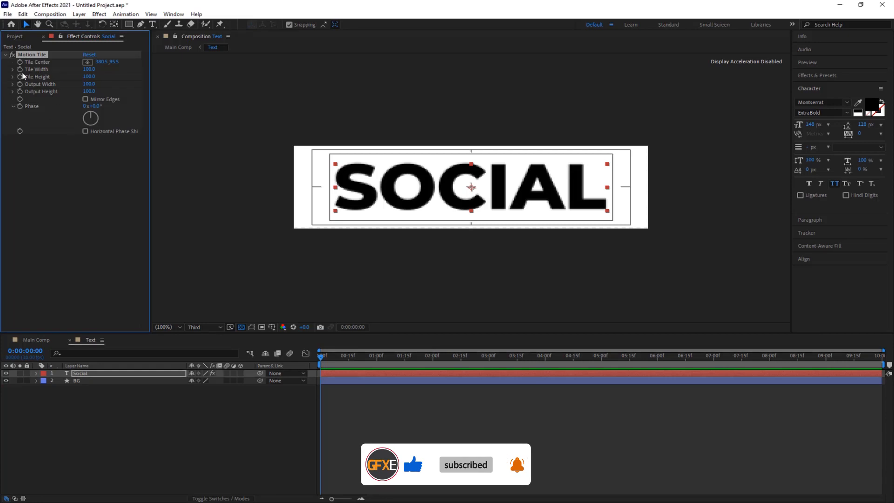
Keyframe the Motion Tile's Tile Center at 0:00 and set its horizontal value to about 3428, centring the word.
left_click(100, 62)
type("3000")
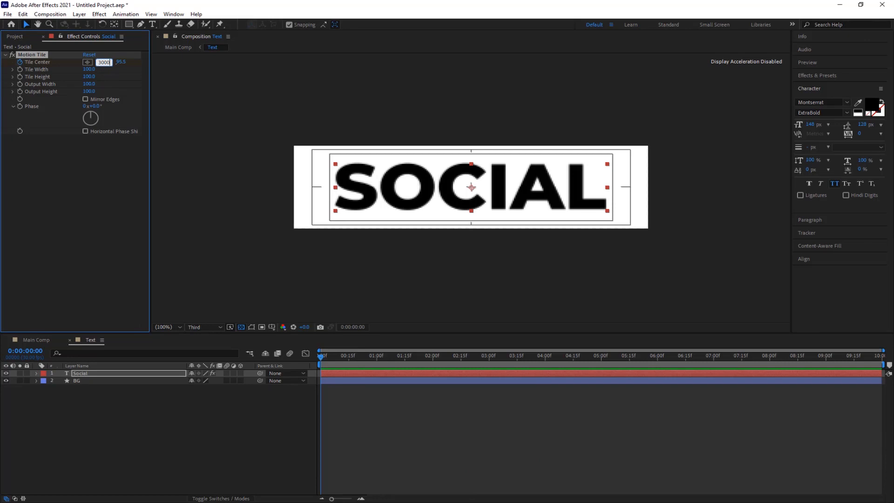
key("Return")
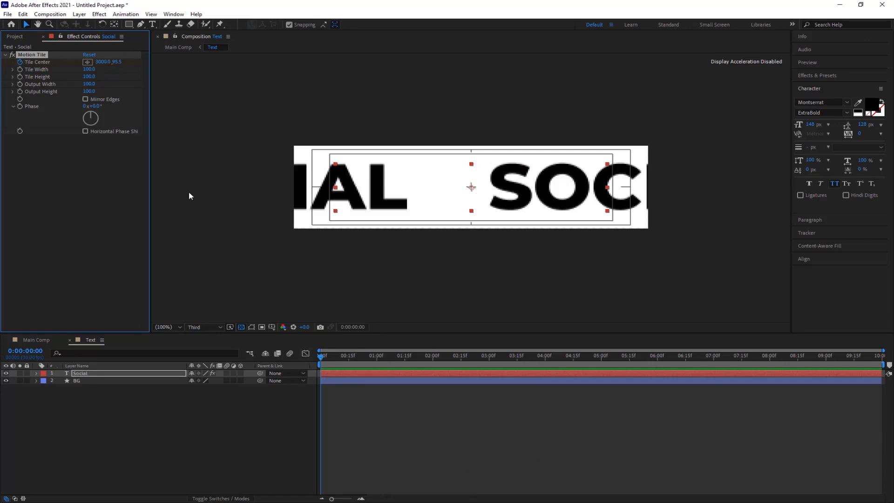
left_click_drag(103, 65, 1, 79)
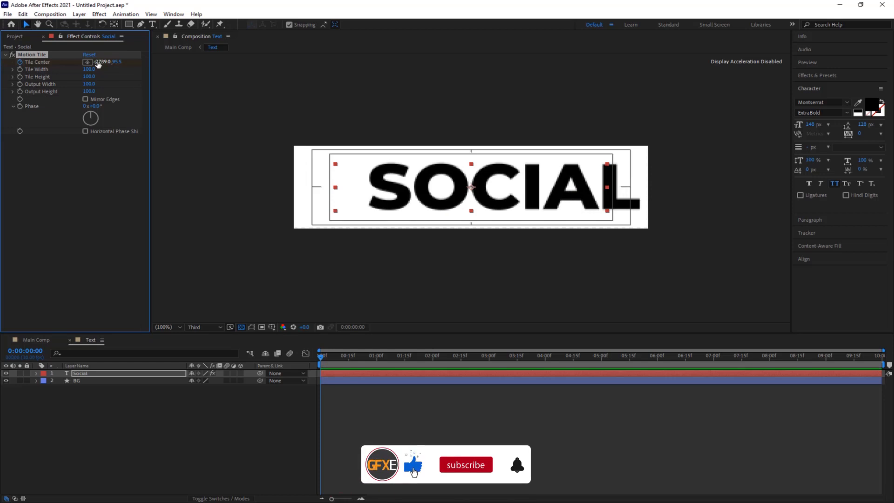
left_click_drag(100, 63, 440, 79)
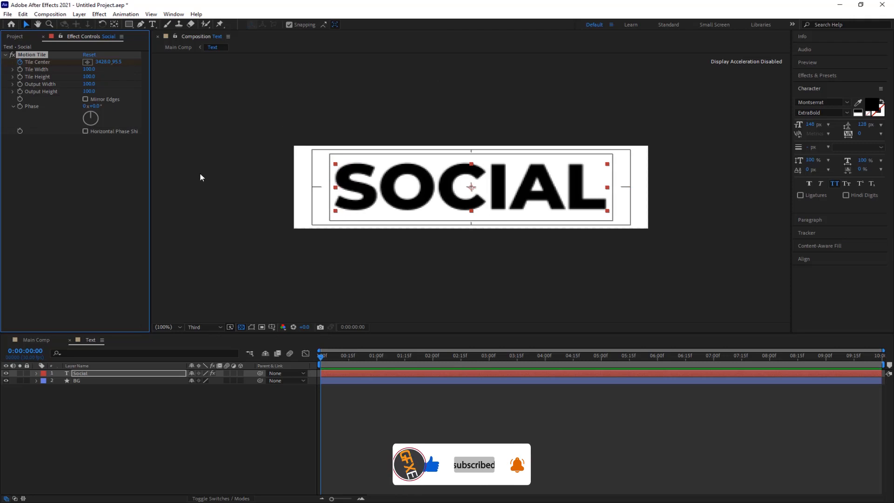
At the final frame, 0:00:09:29, set the Tile Center's horizontal value to 10290 so the word is centred again.
left_click_drag(321, 358, 889, 367)
left_click(103, 62)
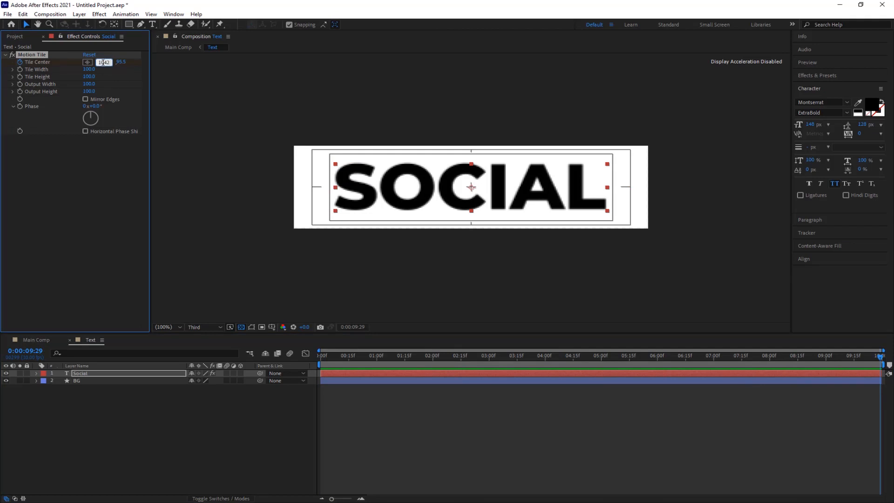
type("10428")
key("Return")
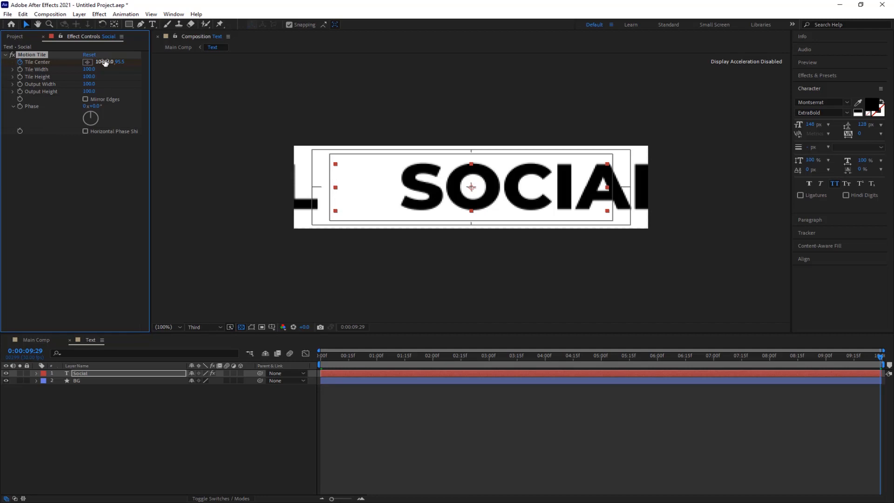
left_click_drag(105, 62, 46, 66)
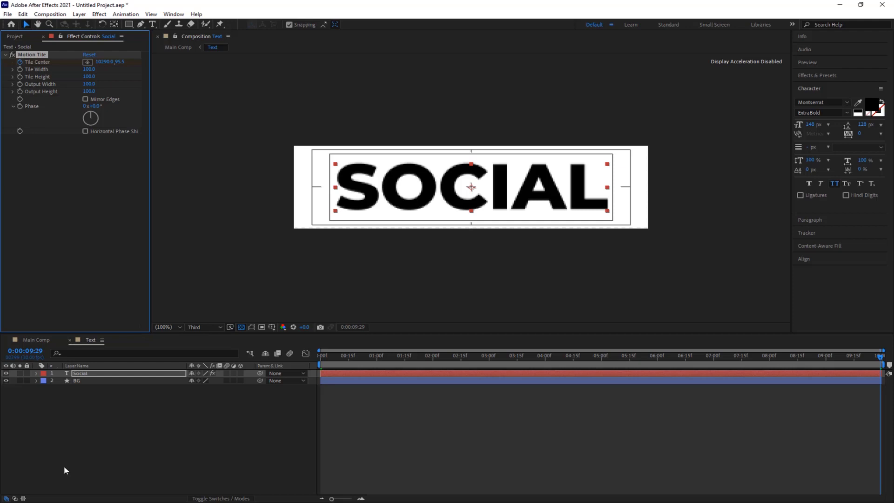
In Main Comp, bend the right end of the Text layer's Mesh Warp grid upward, curving both its upper and lower corners.
left_click(111, 457)
left_click(42, 339)
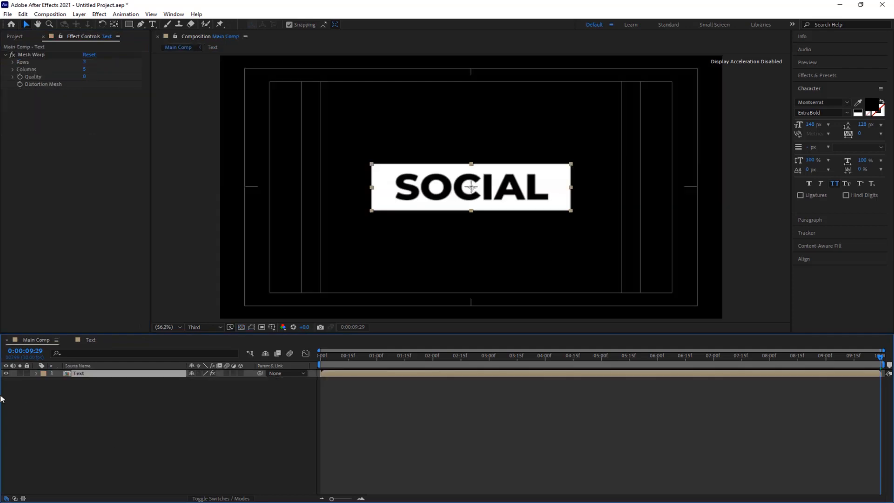
left_click(33, 55)
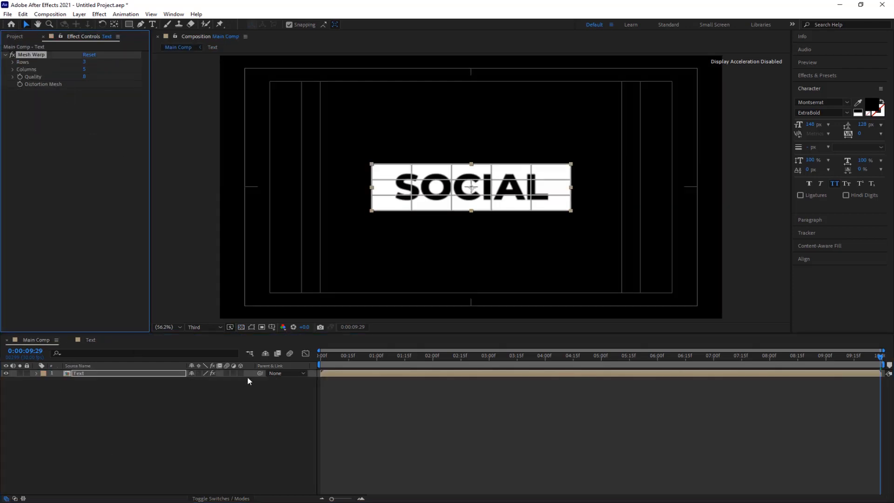
left_click(572, 165)
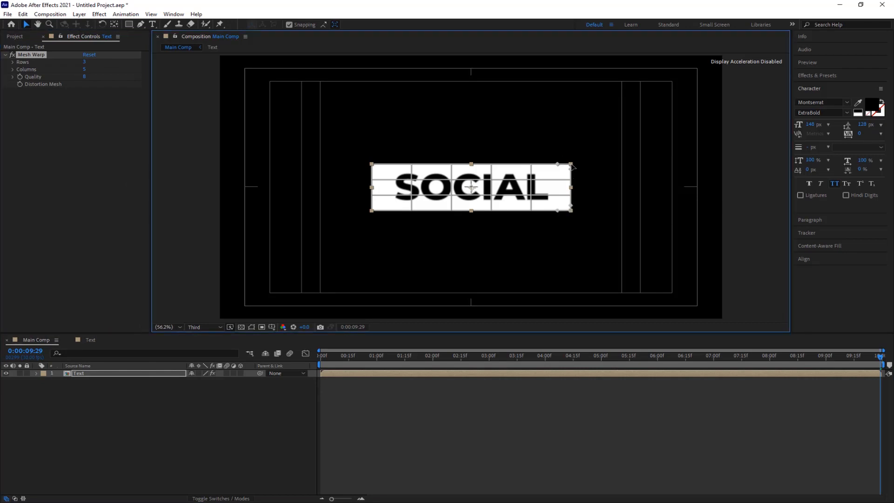
left_click_drag(572, 166, 570, 159)
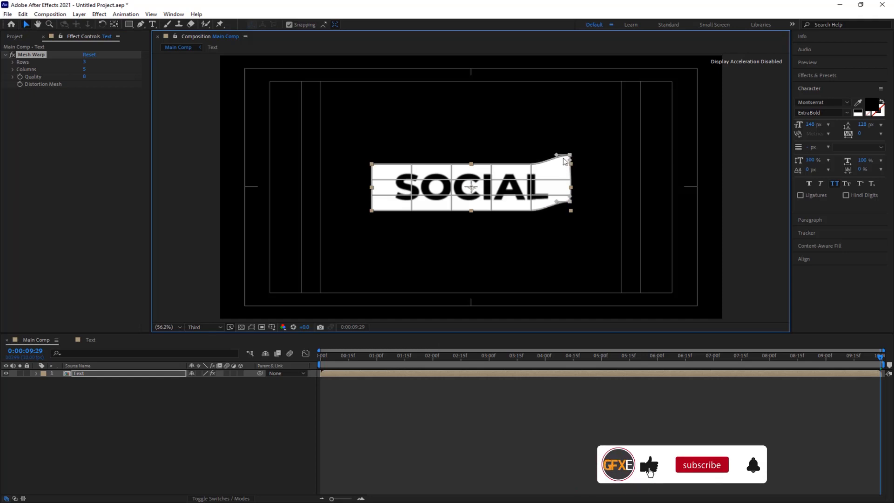
left_click_drag(564, 162, 566, 160)
mouse_move(569, 201)
left_mouse_down()
mouse_move(560, 206)
mouse_move(572, 213)
left_mouse_up()
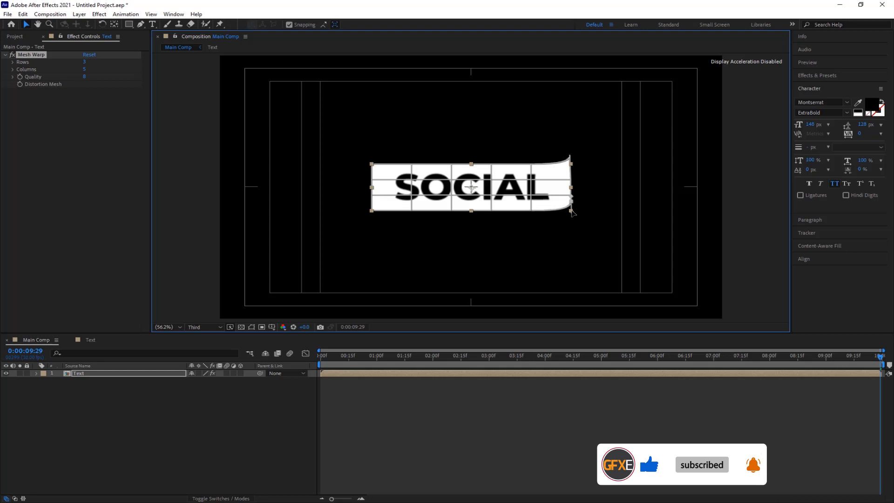
Curve the upper and lower corners at the left end of the mesh upward to mirror the right end.
mouse_move(371, 163)
left_mouse_down()
mouse_move(372, 155)
mouse_move(373, 172)
mouse_move(371, 159)
mouse_move(380, 171)
left_mouse_up()
left_click(371, 164)
left_click(371, 175)
left_click(40, 55)
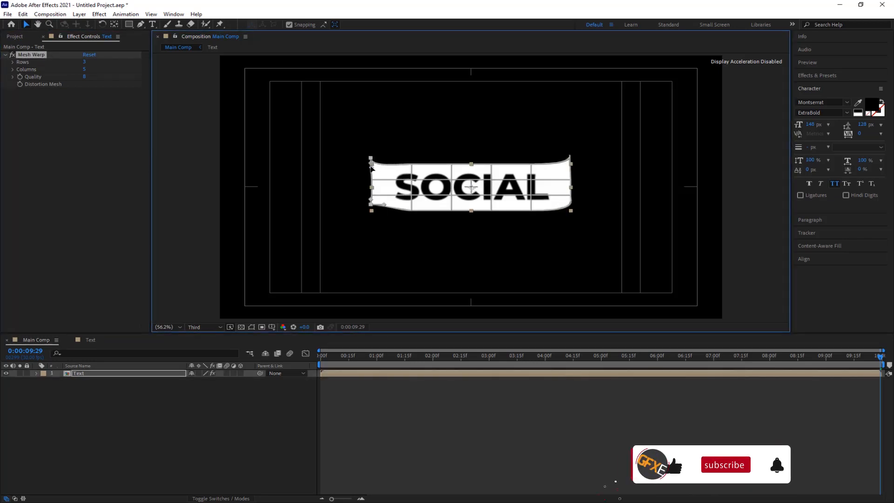
left_click_drag(384, 204, 377, 210)
key("ctrl+z")
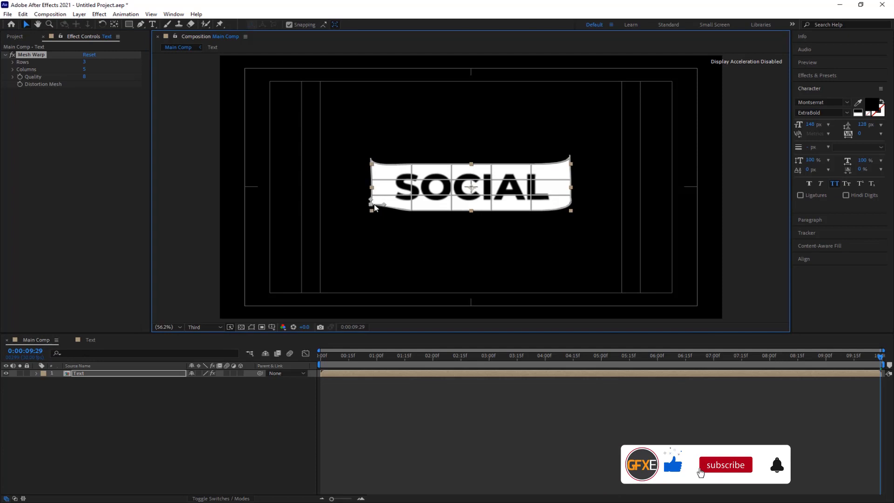
left_click(370, 204)
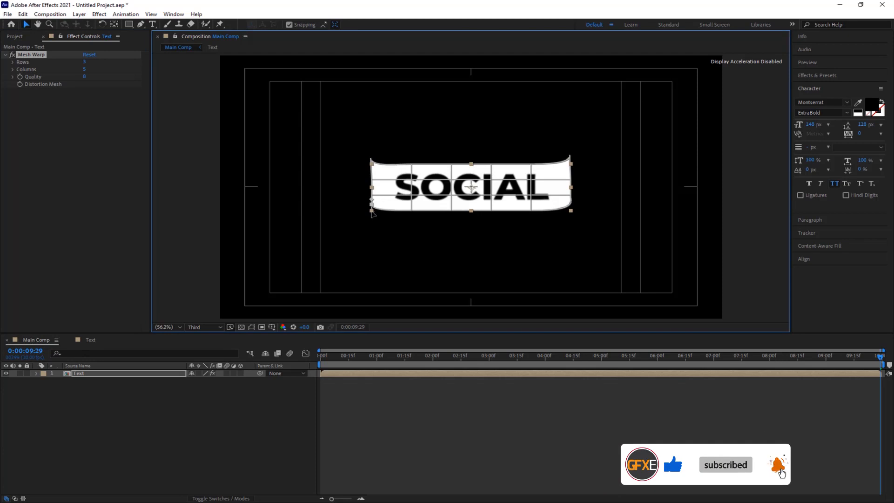
left_click(206, 405)
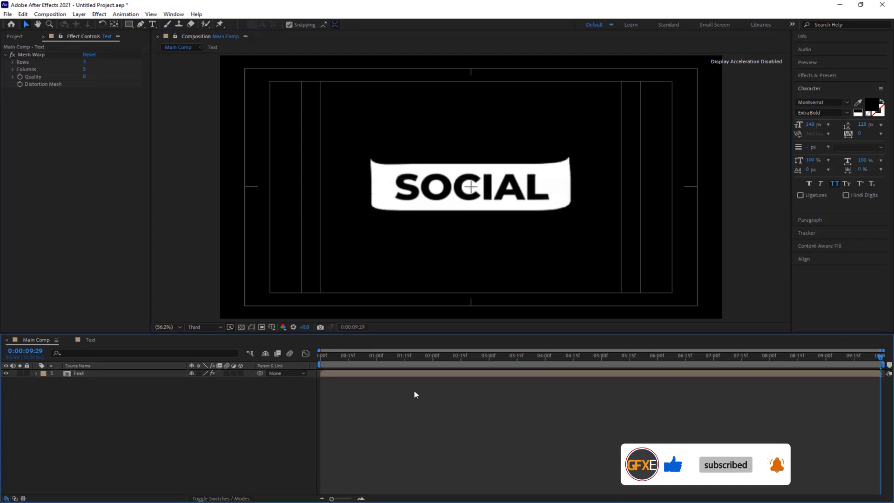
Duplicate the warped Text layer and flip the lower copy both horizontally and vertically.
left_click(132, 373)
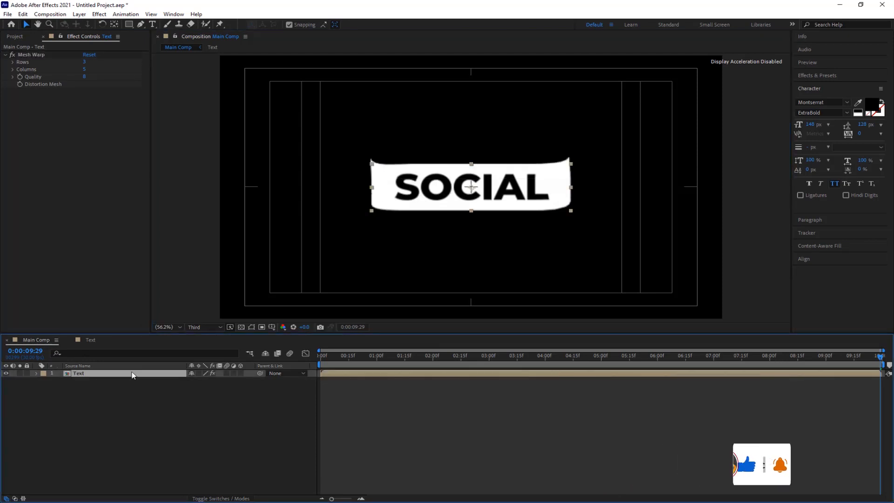
key("ctrl+d")
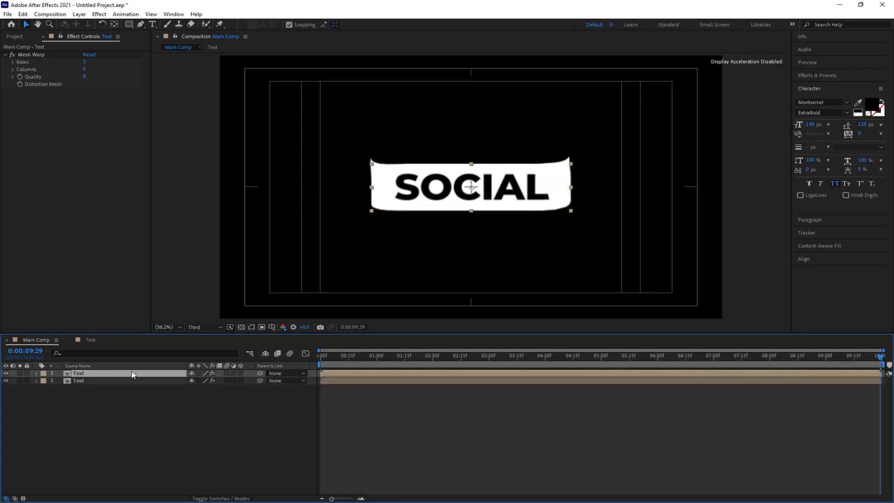
left_click(134, 380)
right_click(134, 382)
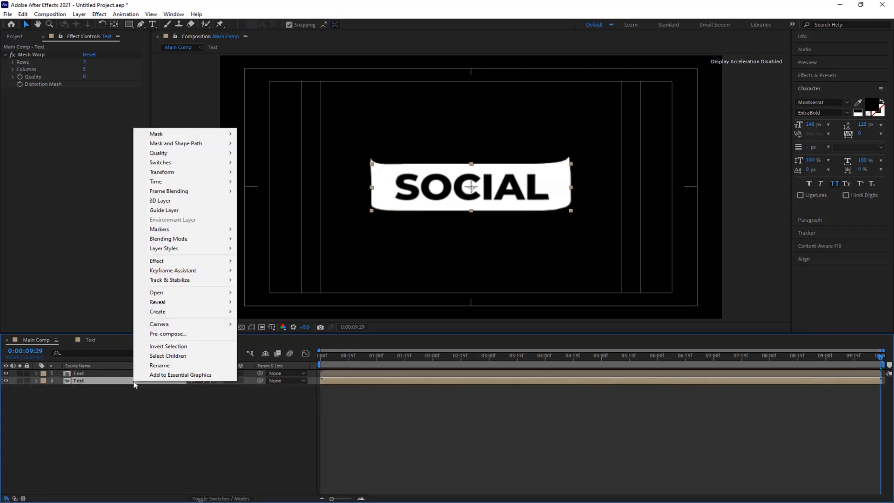
mouse_move(182, 174)
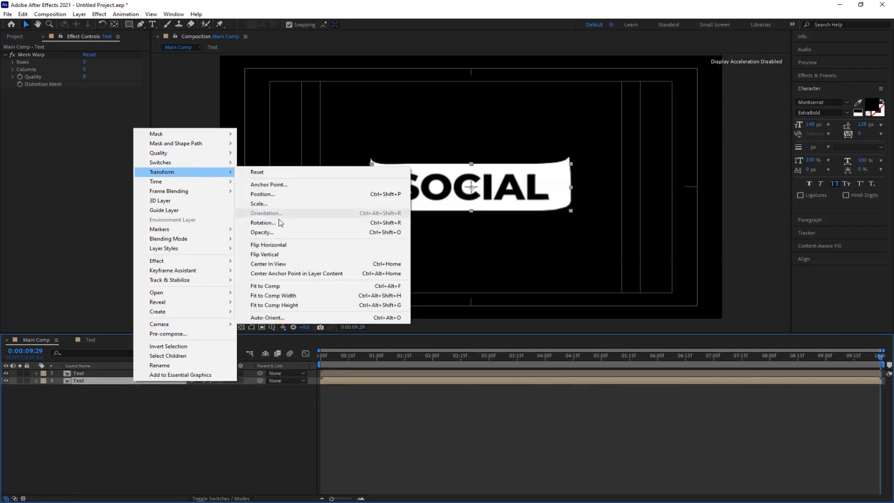
left_click(280, 245)
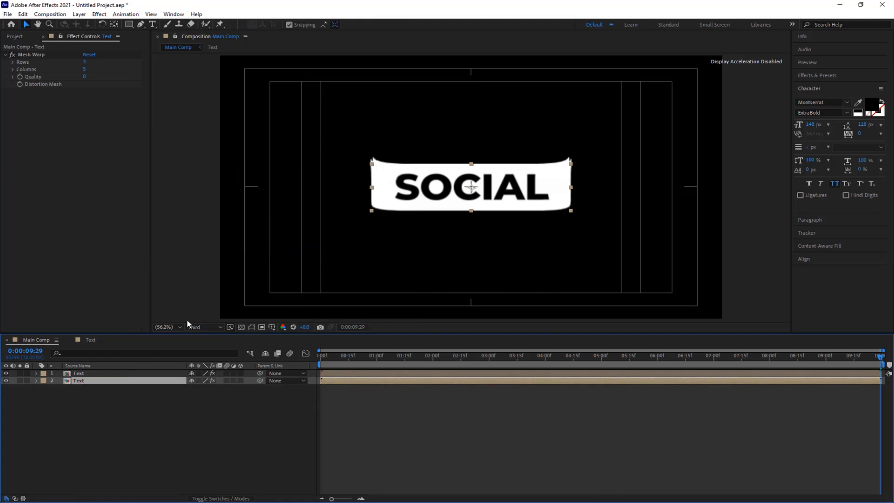
right_click(127, 383)
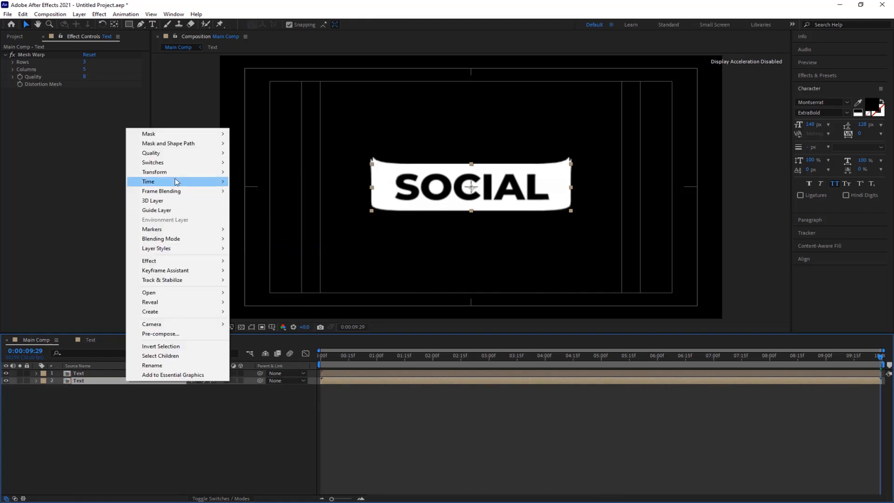
mouse_move(177, 172)
left_click(261, 255)
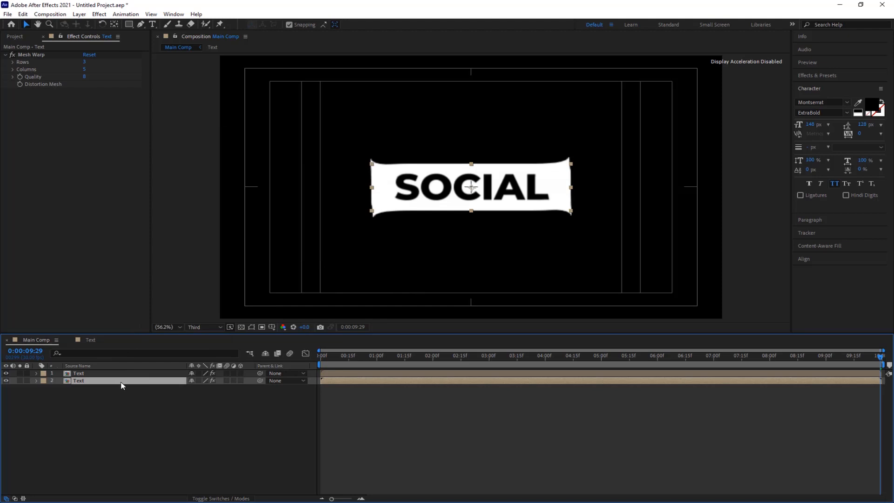
Apply the Transform effect to the flipped Text layer and reduce its vertical anchor point value to about 34.
key("ctrl+space")
type("tran")
key("Return")
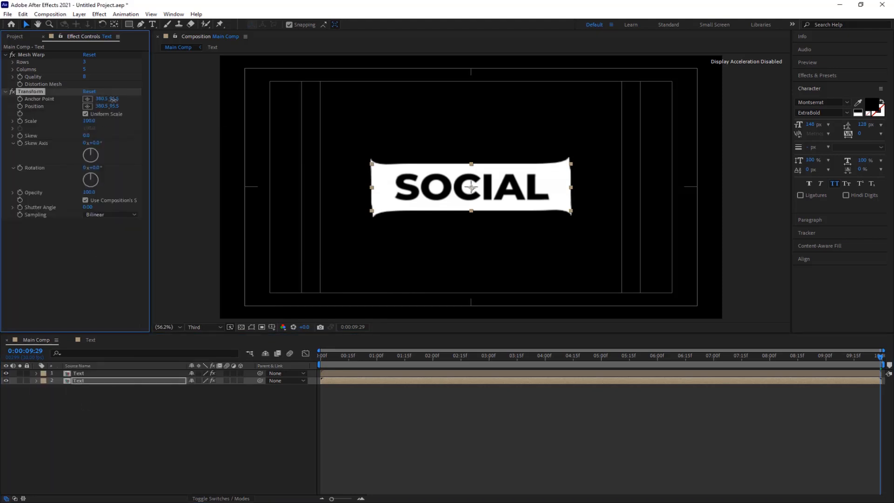
left_click_drag(114, 99, 82, 103)
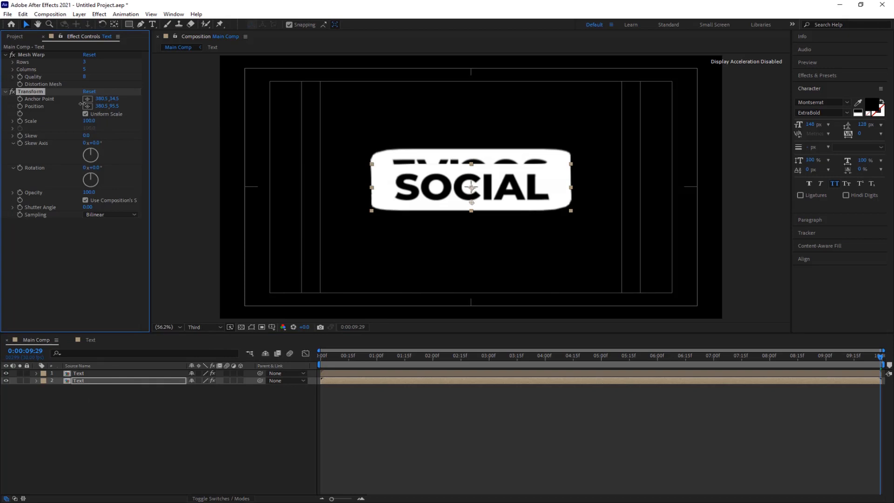
Apply Drop Shadow to the front Text layer and adjust it to cast a soft shadow on the back strip.
left_click(98, 373)
key("ctrl+space")
type("drop")
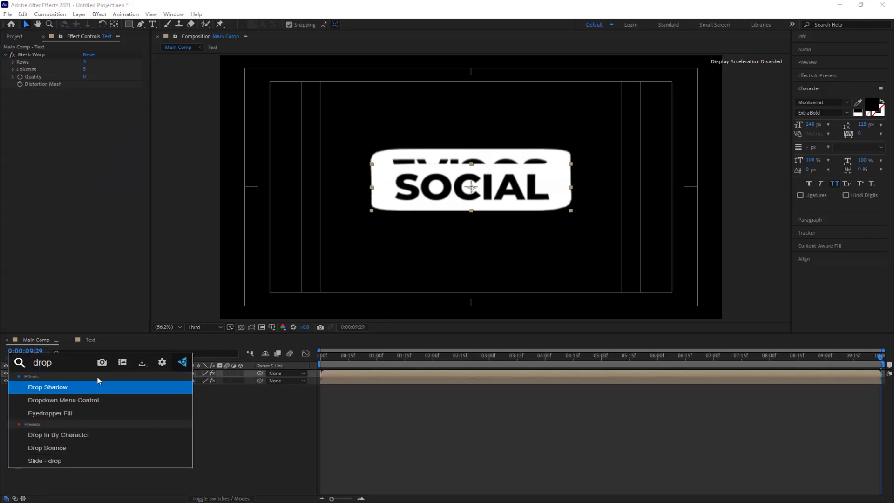
key("Return")
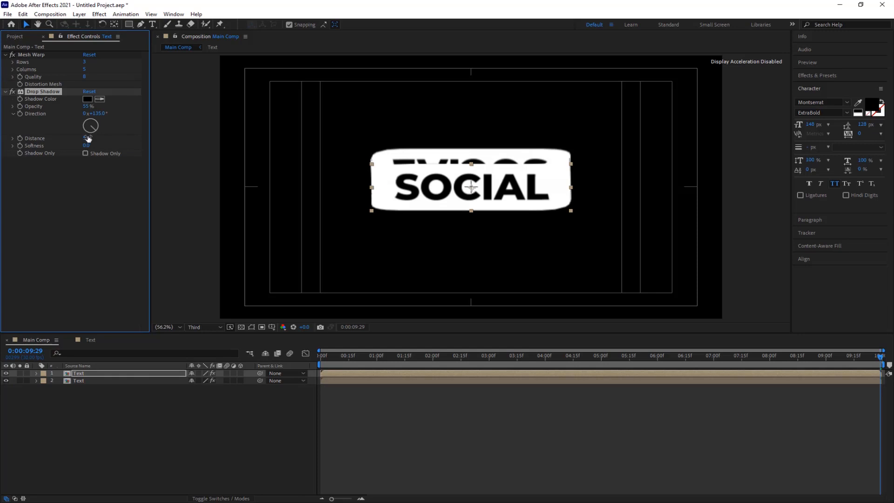
mouse_move(95, 133)
left_mouse_down()
mouse_move(103, 123)
mouse_move(95, 147)
mouse_move(103, 147)
mouse_move(90, 120)
mouse_move(79, 138)
left_mouse_up()
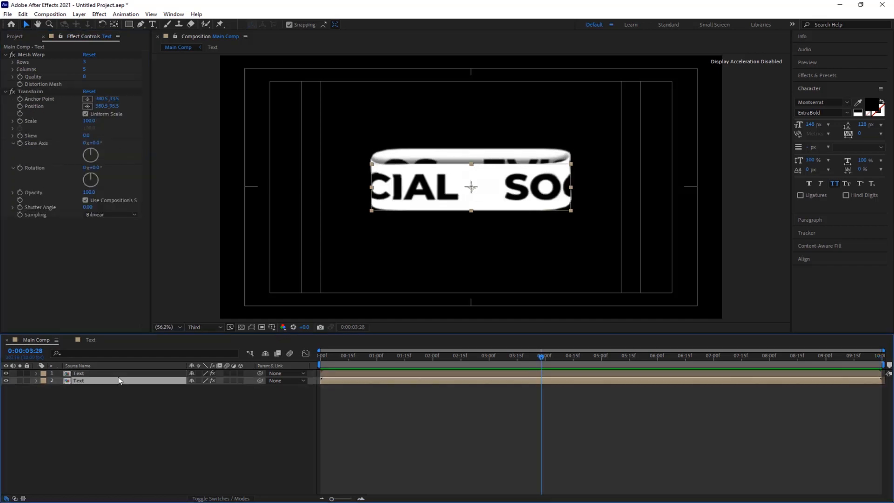
Pre-compose both Text layers into a new composition named Kinetic text, moving all attributes into it.
left_click(120, 377)
right_click(120, 378)
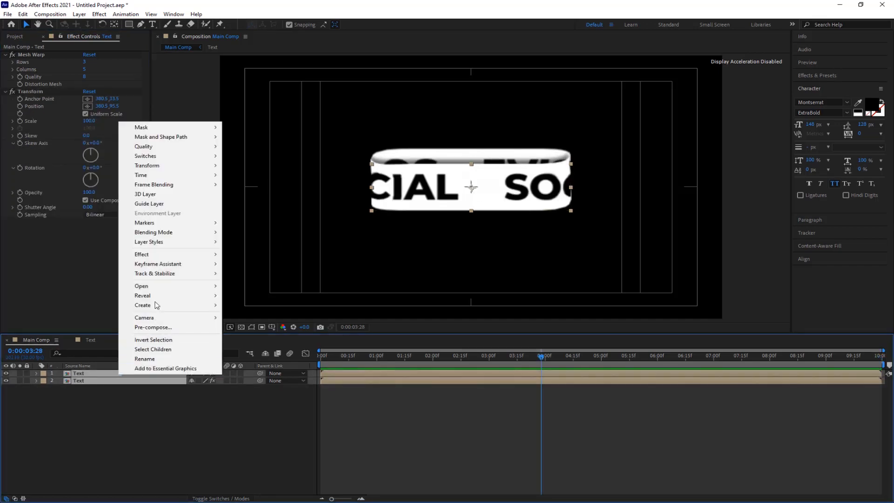
left_click(153, 327)
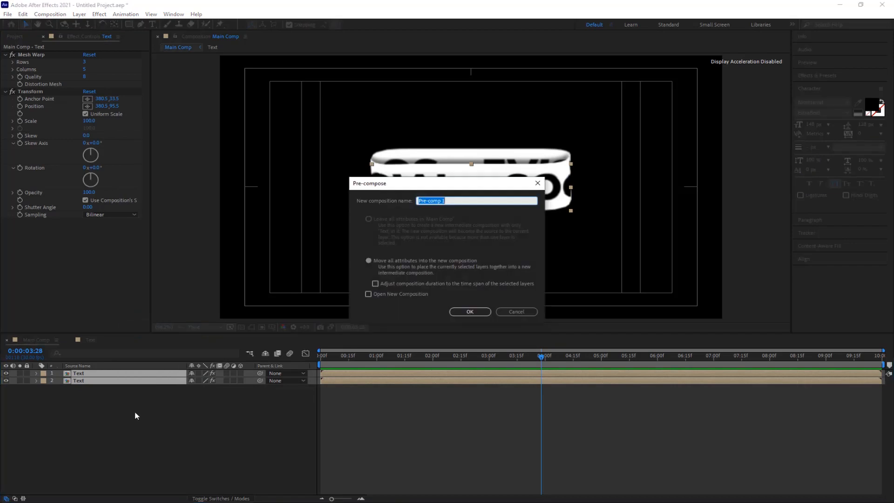
type("Kinetic text")
key("Return")
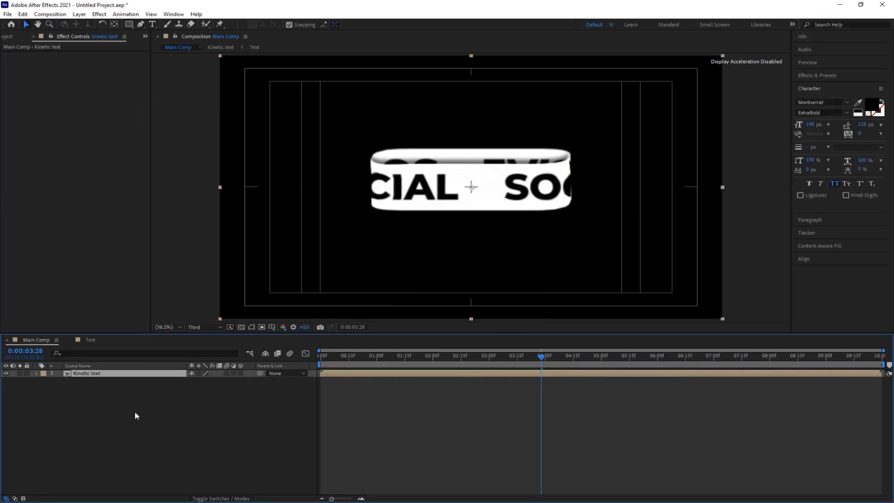
Open the Kinetic text composition and resize it to 1049 x 377 px.
double_click(94, 375)
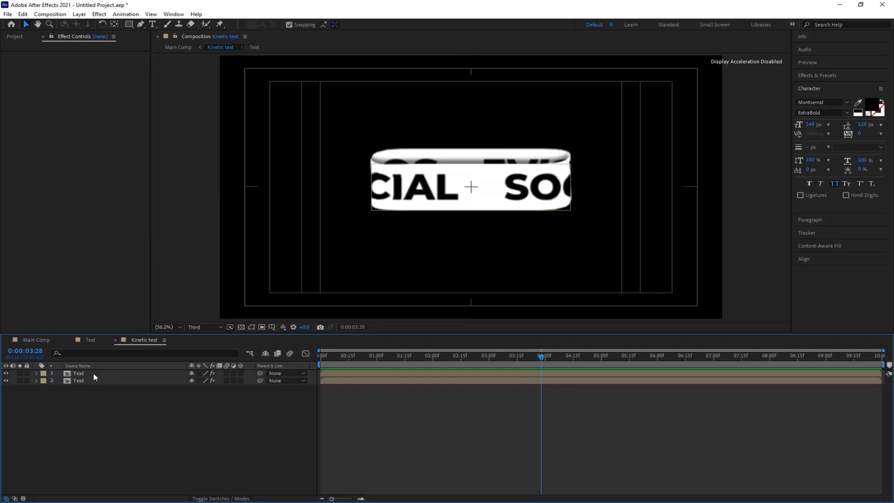
left_click(56, 15)
left_click(67, 36)
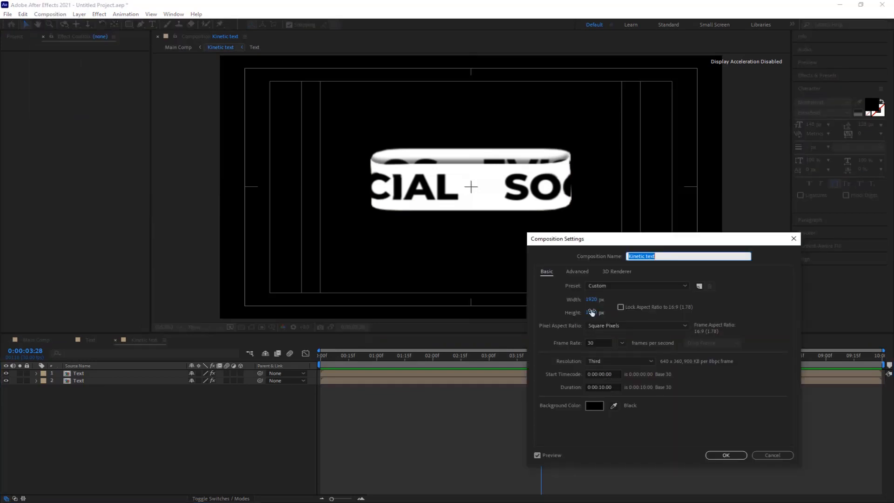
left_click_drag(591, 299, 524, 300)
left_click_drag(592, 313, 529, 321)
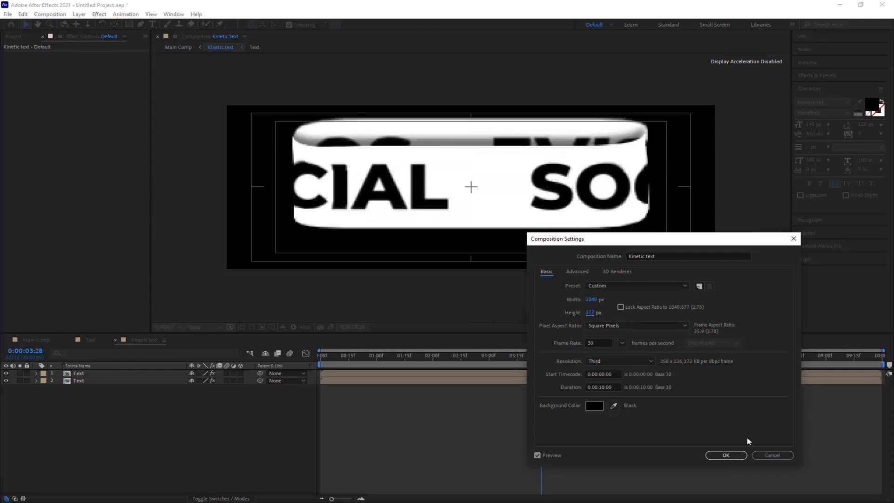
left_click(730, 455)
Move both Text layers slightly down to centre the ribbon in the Kinetic text frame, and return to Main Comp.
key("ctrl+a")
left_click_drag(470, 186, 472, 204)
left_click(97, 407)
left_click(41, 339)
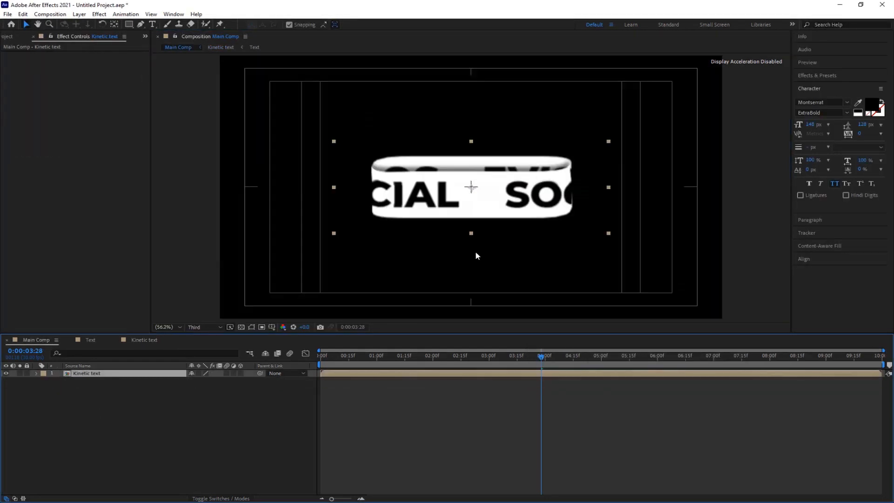
Scale the Kinetic text layer down to 62% and apply the CC RepeTile effect to it.
key("s")
left_click_drag(202, 380, 188, 381)
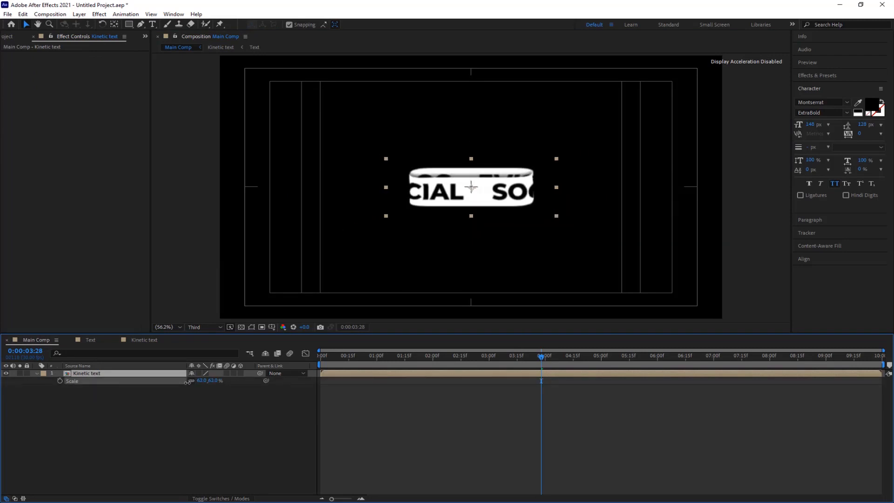
left_click(120, 377)
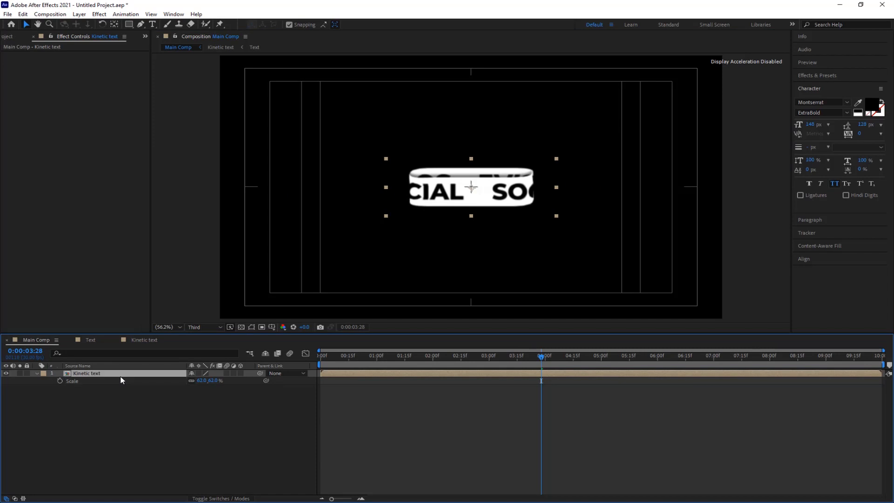
key("ctrl+space")
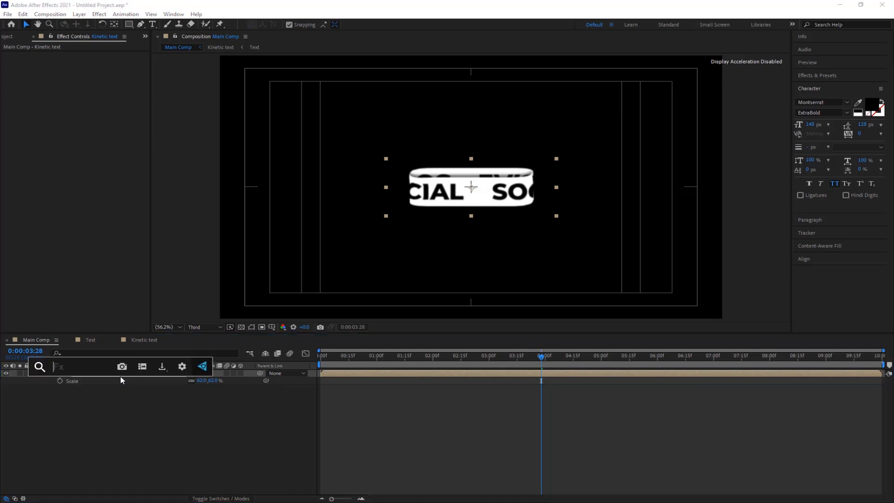
type("cc")
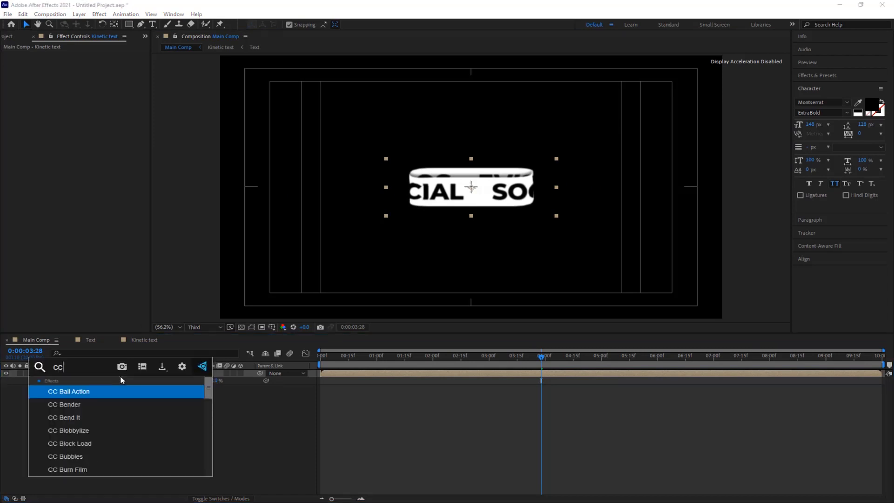
type(" Re")
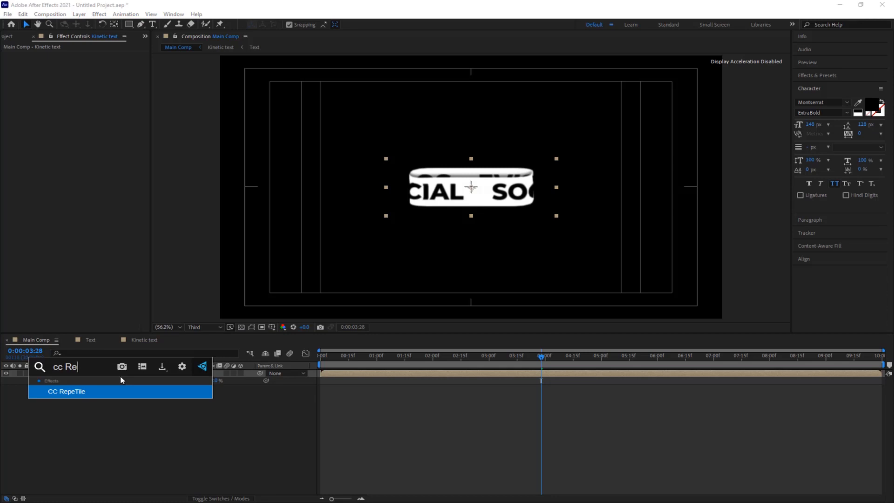
left_click(87, 391)
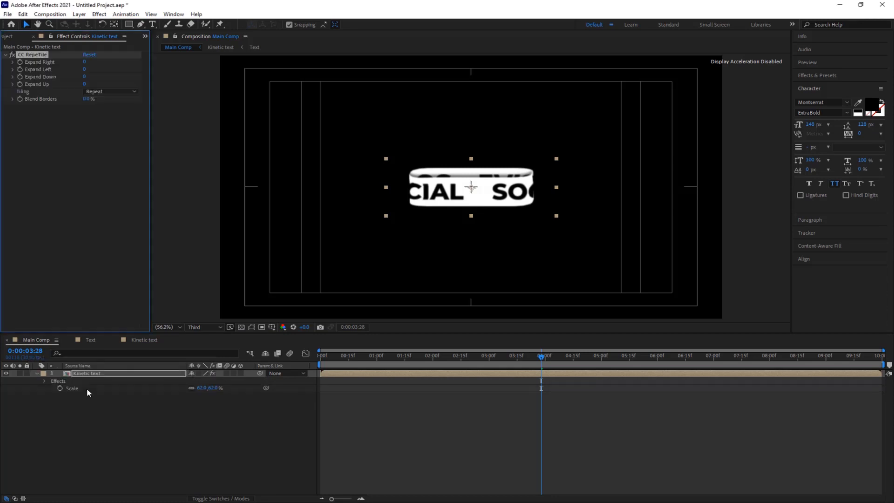
Set CC RepeTile's Expand Right, Left, Down and Up to 2000 each and its tiling to Brick.
left_click(84, 62)
type("2000")
key("Tab")
type("2000")
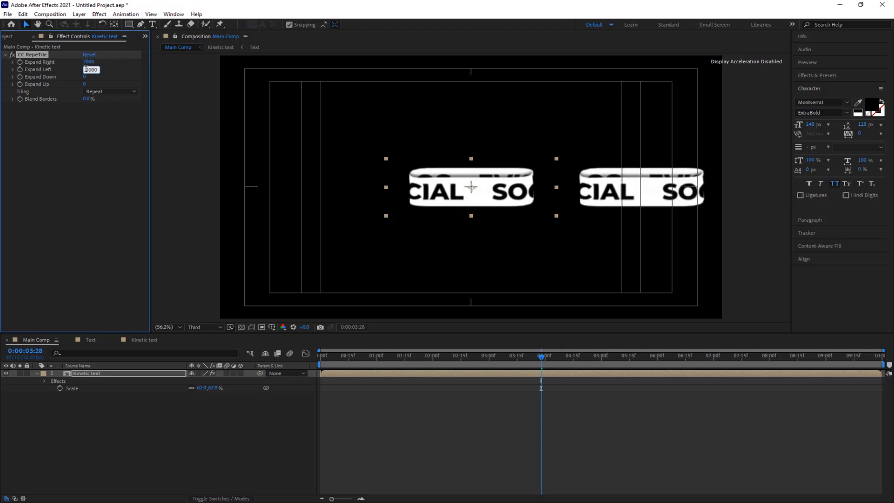
key("Tab")
type("2000")
key("Tab")
type("2000")
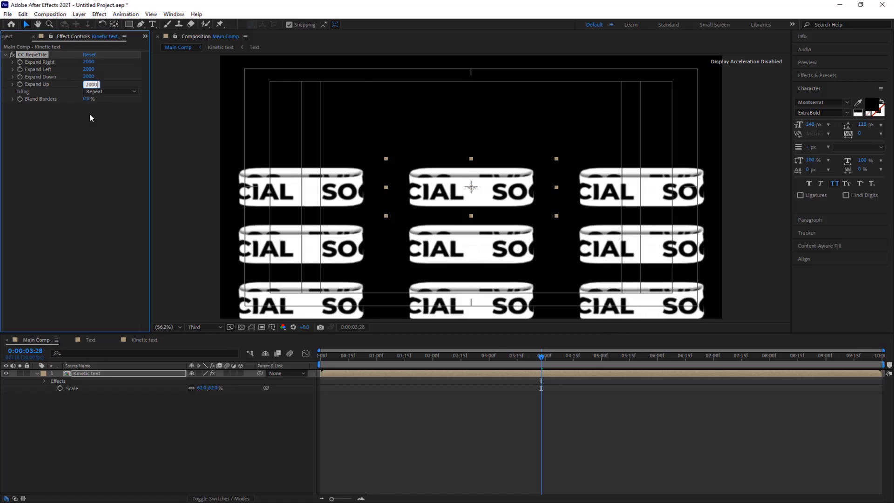
key("Return")
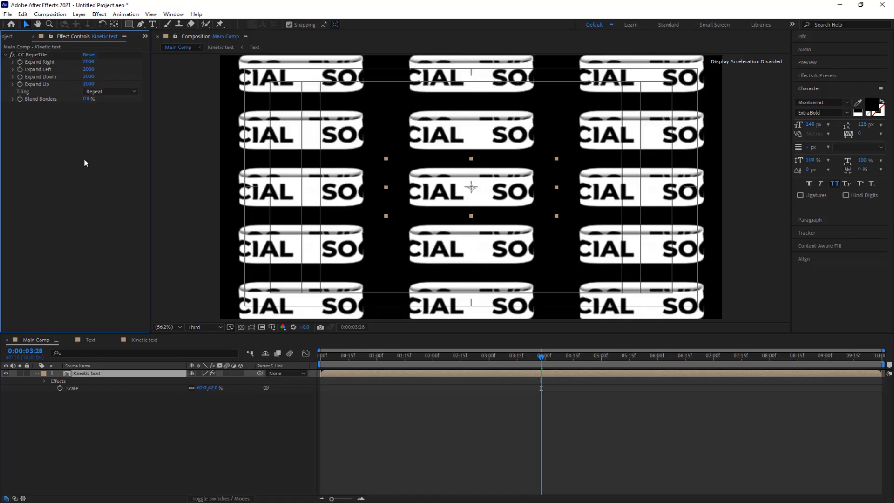
left_click(134, 93)
left_click(116, 246)
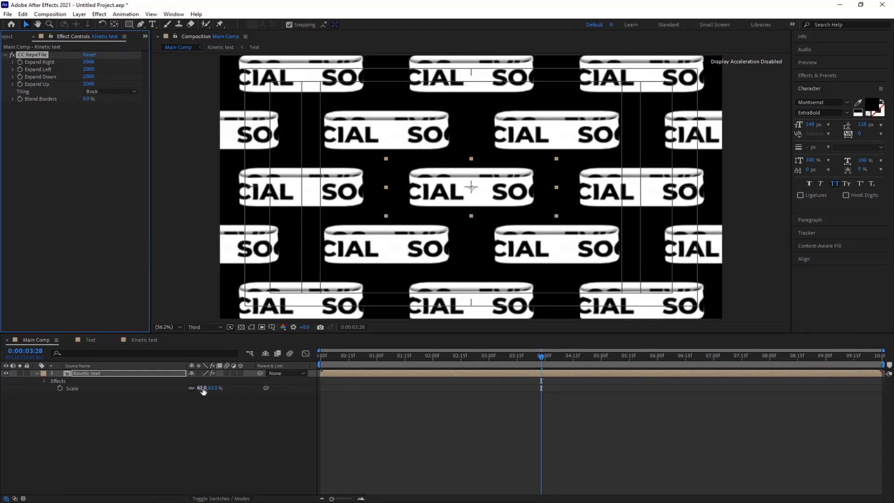
Scale the tiled Kinetic text layer down to 38% and preview the animation from the first frame.
left_click_drag(203, 390, 192, 389)
key("Home")
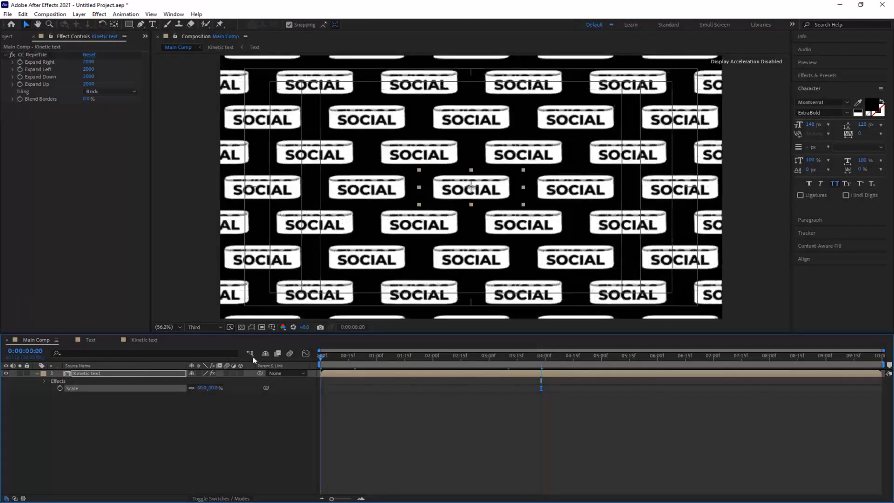
key("space")
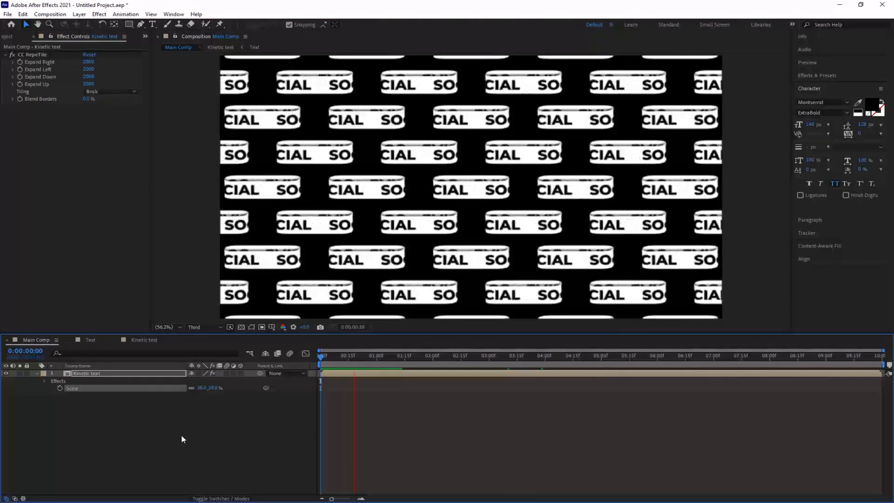